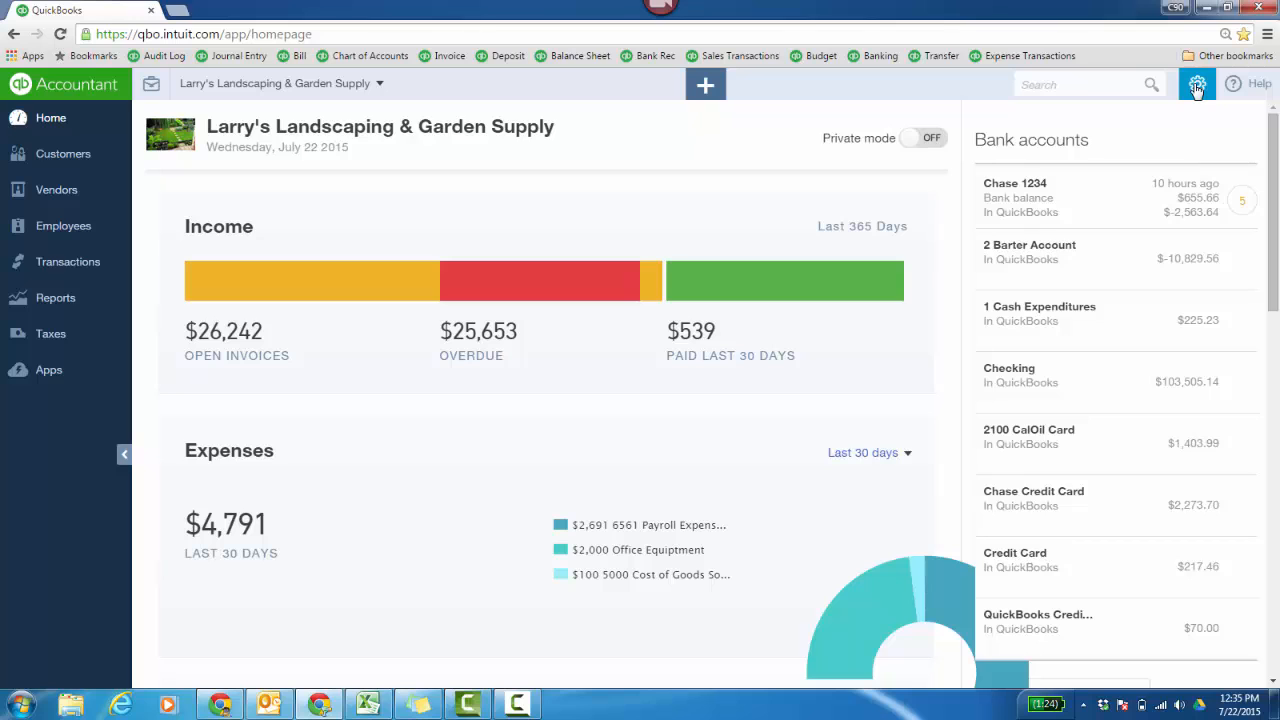
- Open the company settings and examine the editable company name, legal name and logo options without changing them
click(1197, 88)
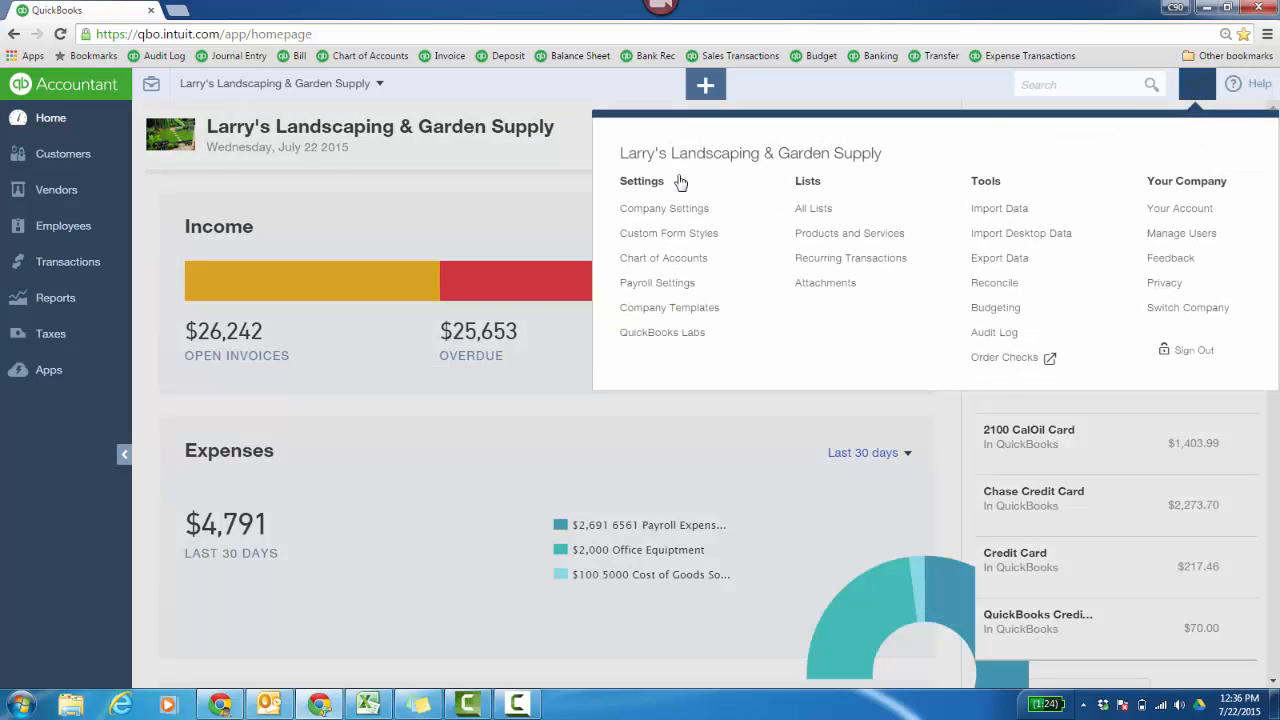
click(668, 208)
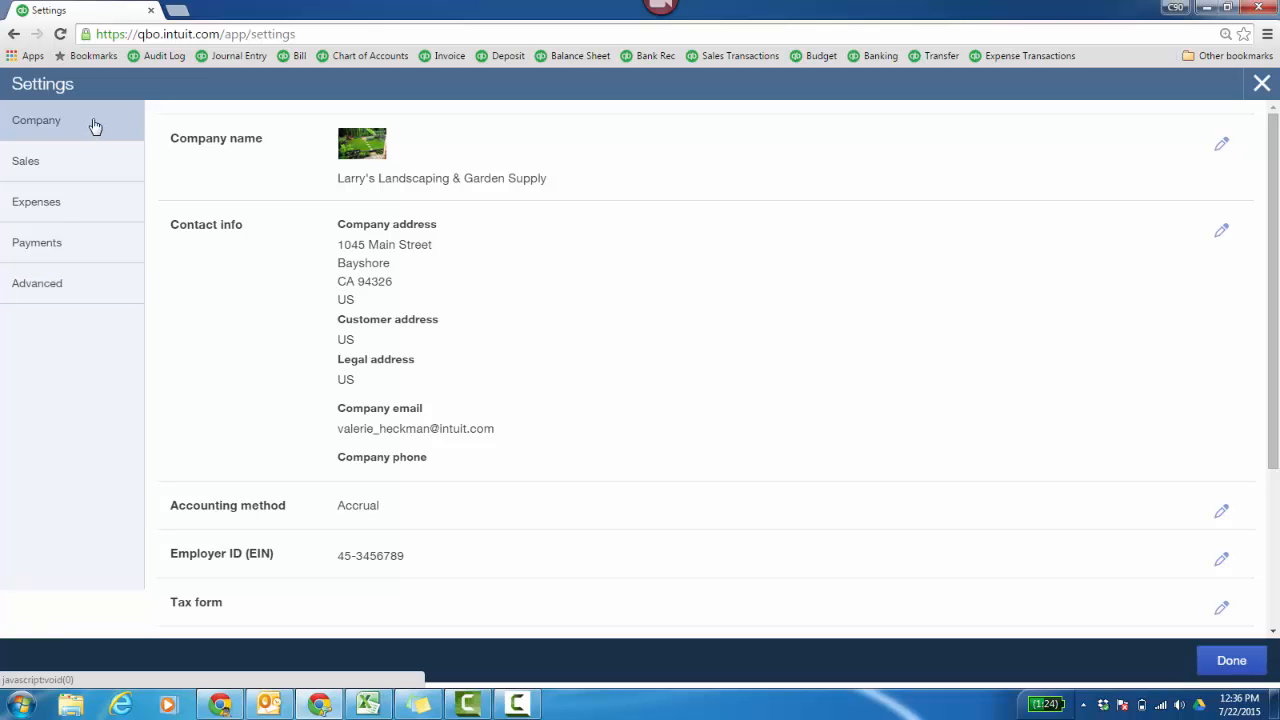
click(1220, 148)
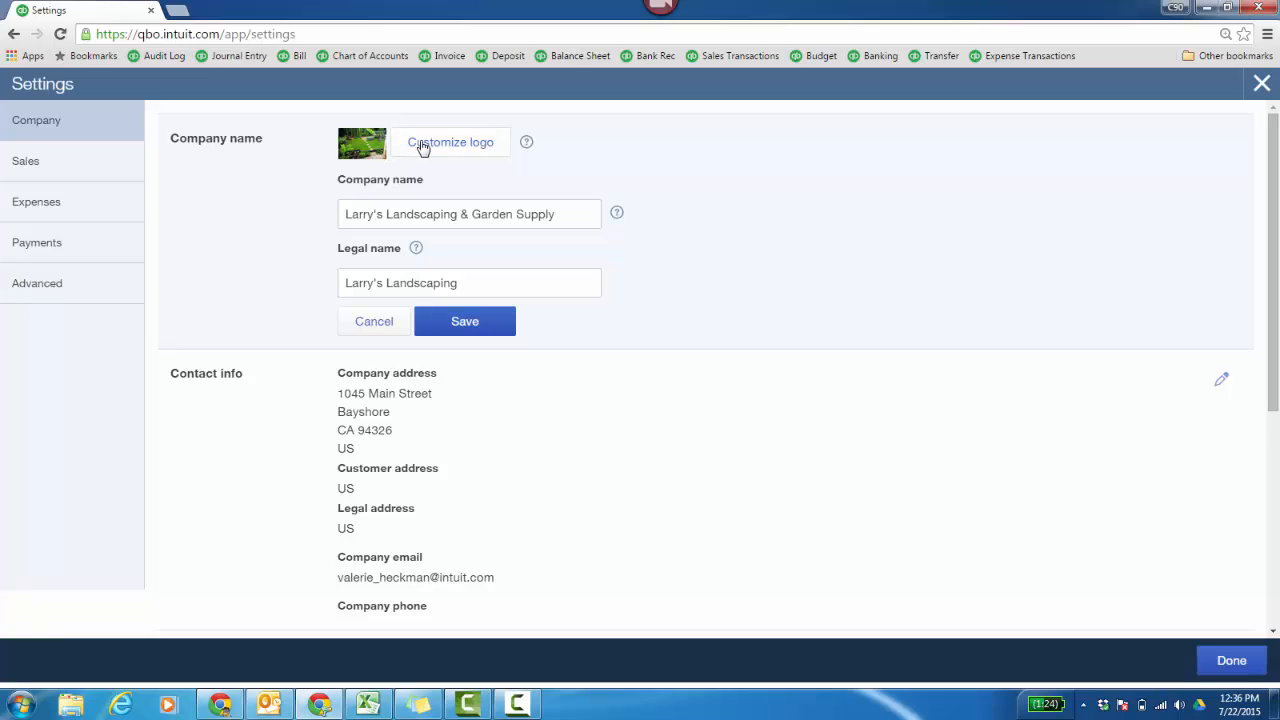
click(383, 323)
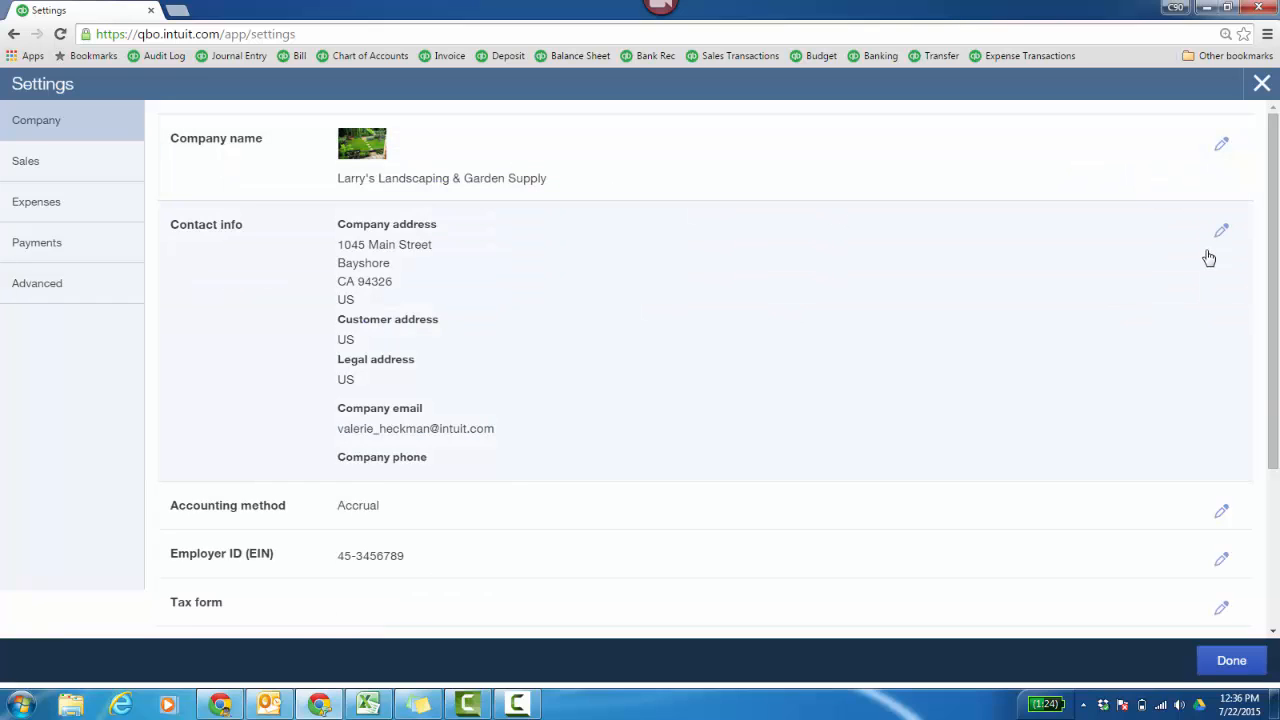
- Set the company's tax form to Small business corporation, two or more owners (Form 1120S) and save it
drag(1276, 245, 1278, 334)
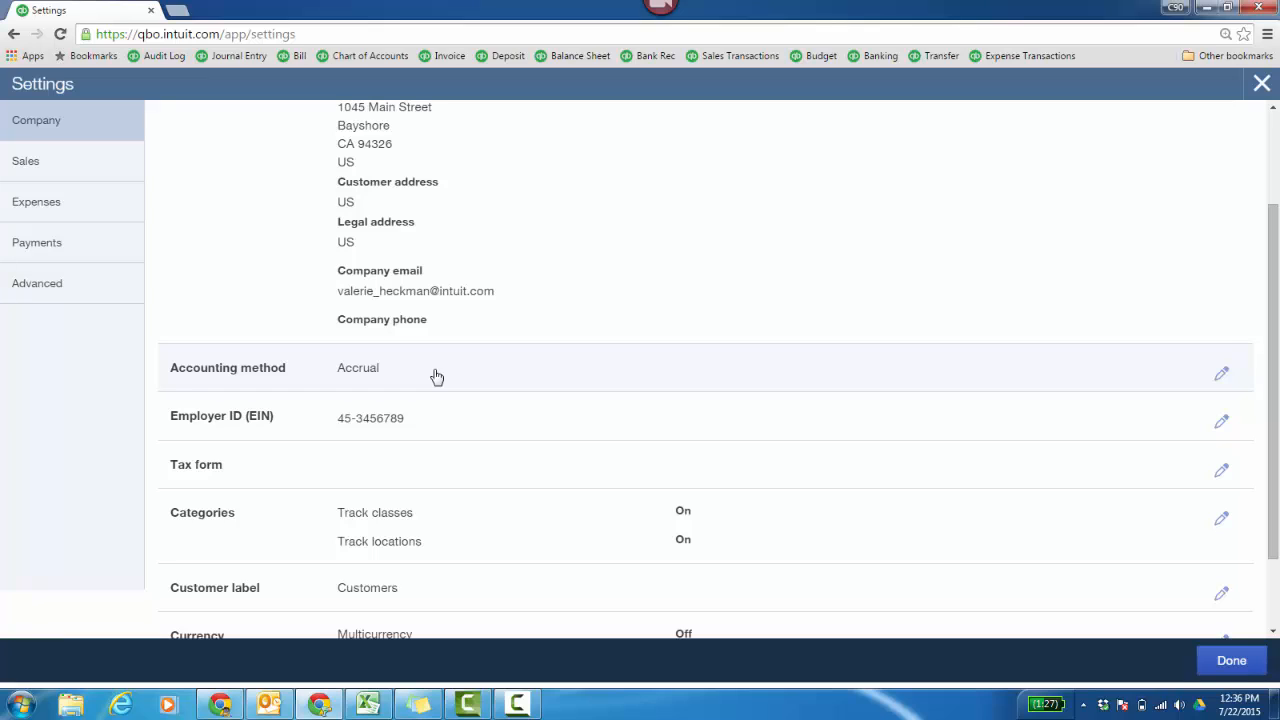
click(1221, 470)
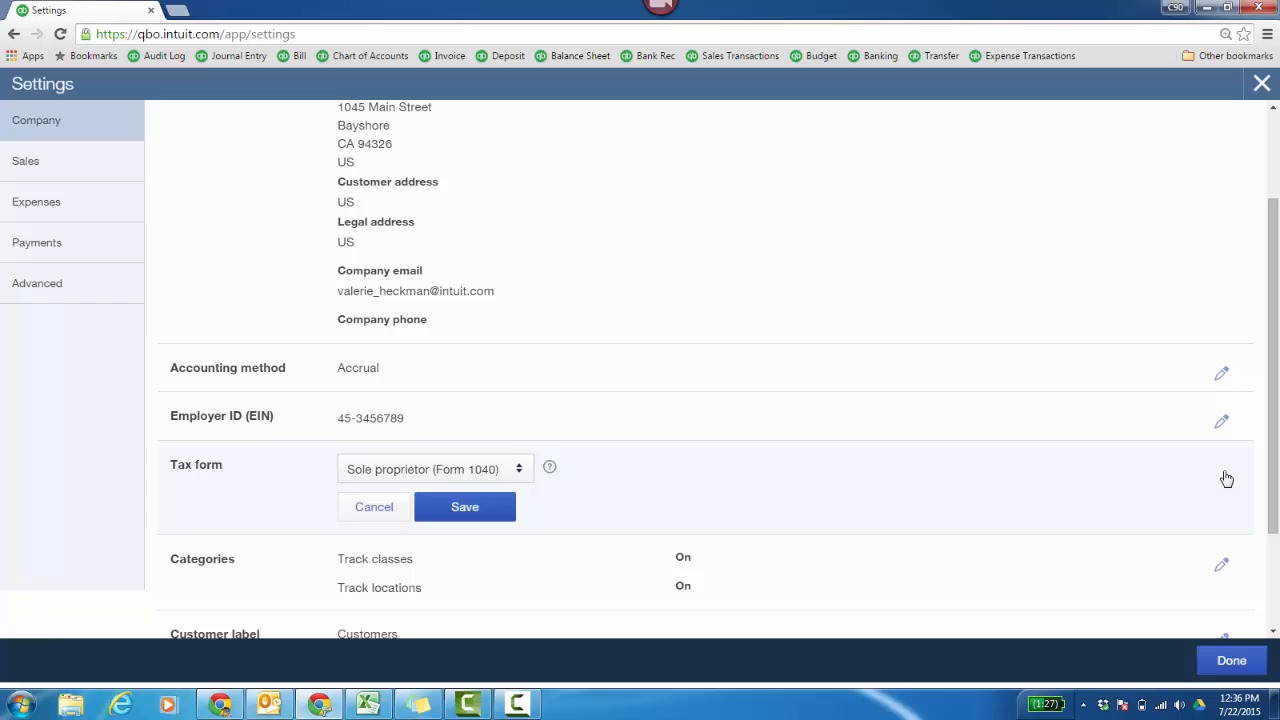
click(519, 474)
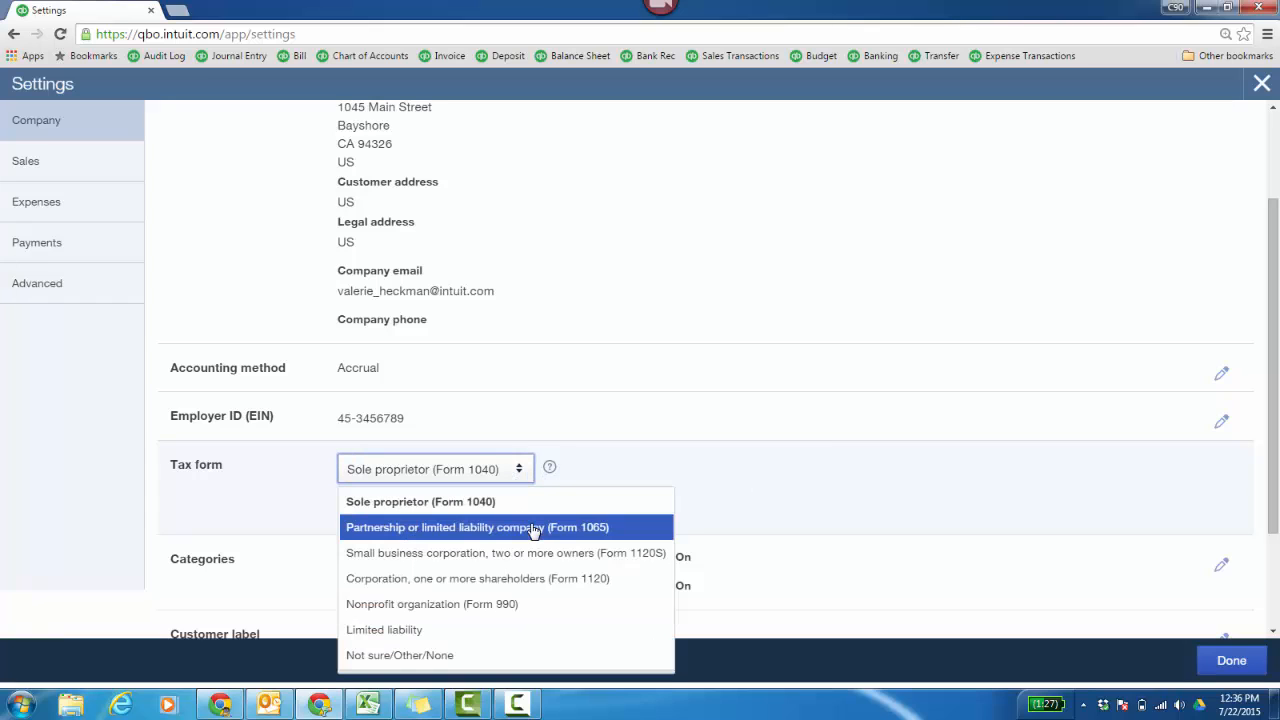
click(532, 552)
click(474, 508)
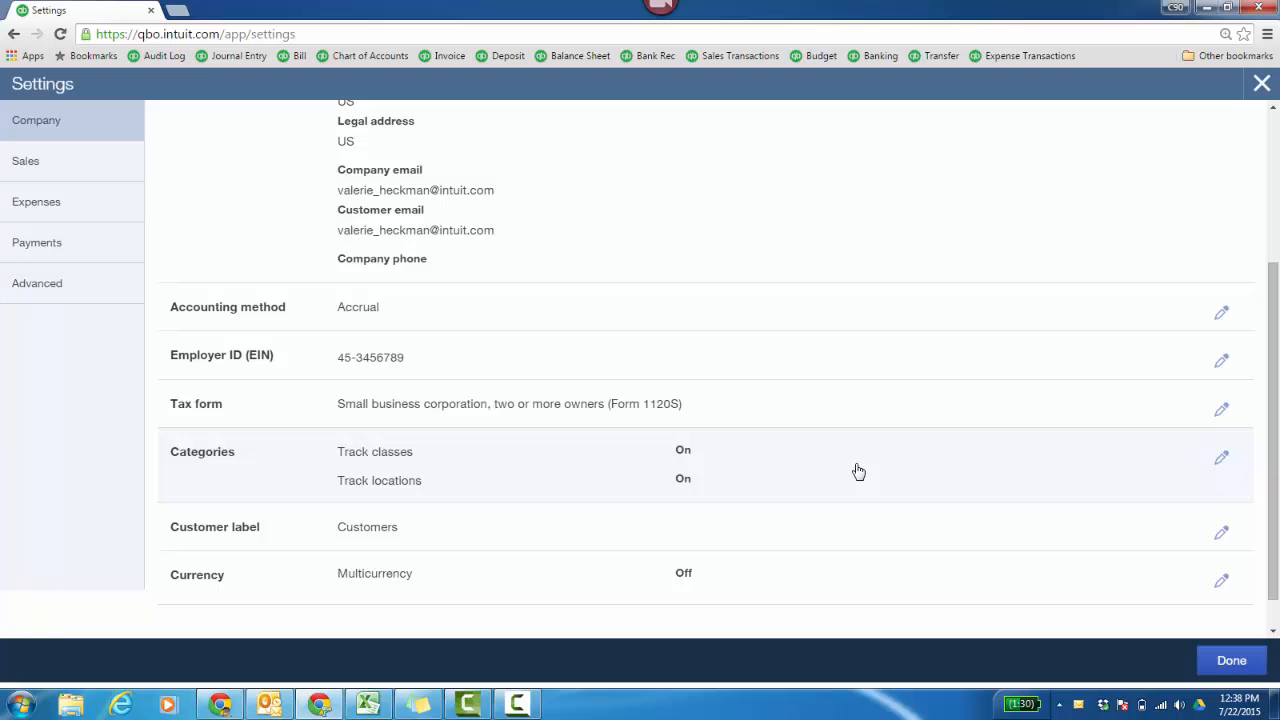
- Set class assignment to One to each row in transaction, check the help for class and location tracking, and save the categories
click(1222, 461)
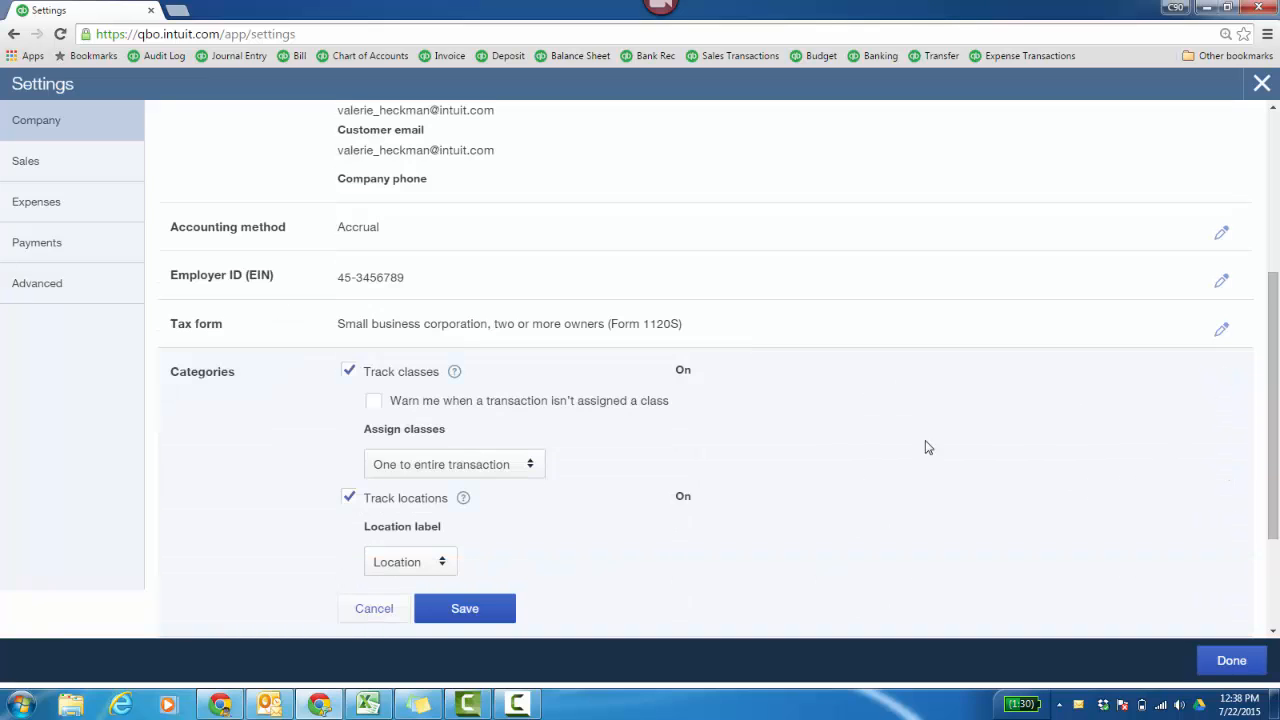
click(456, 373)
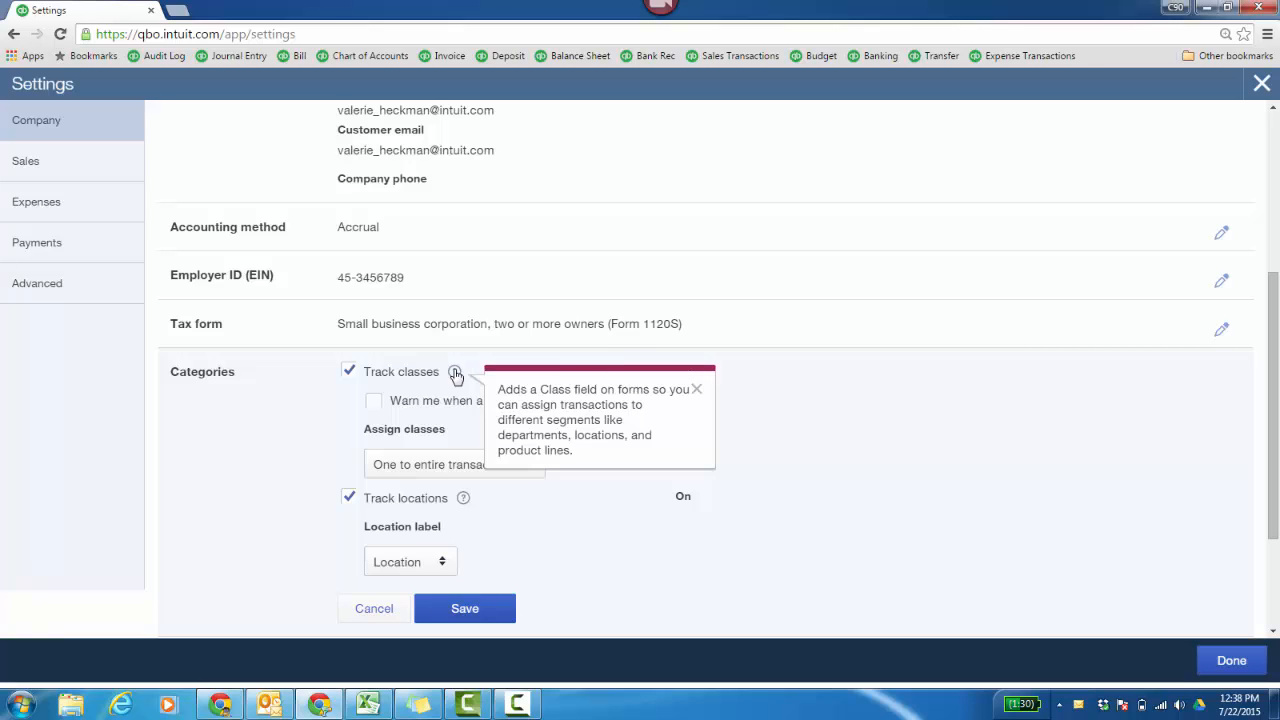
click(769, 489)
click(529, 474)
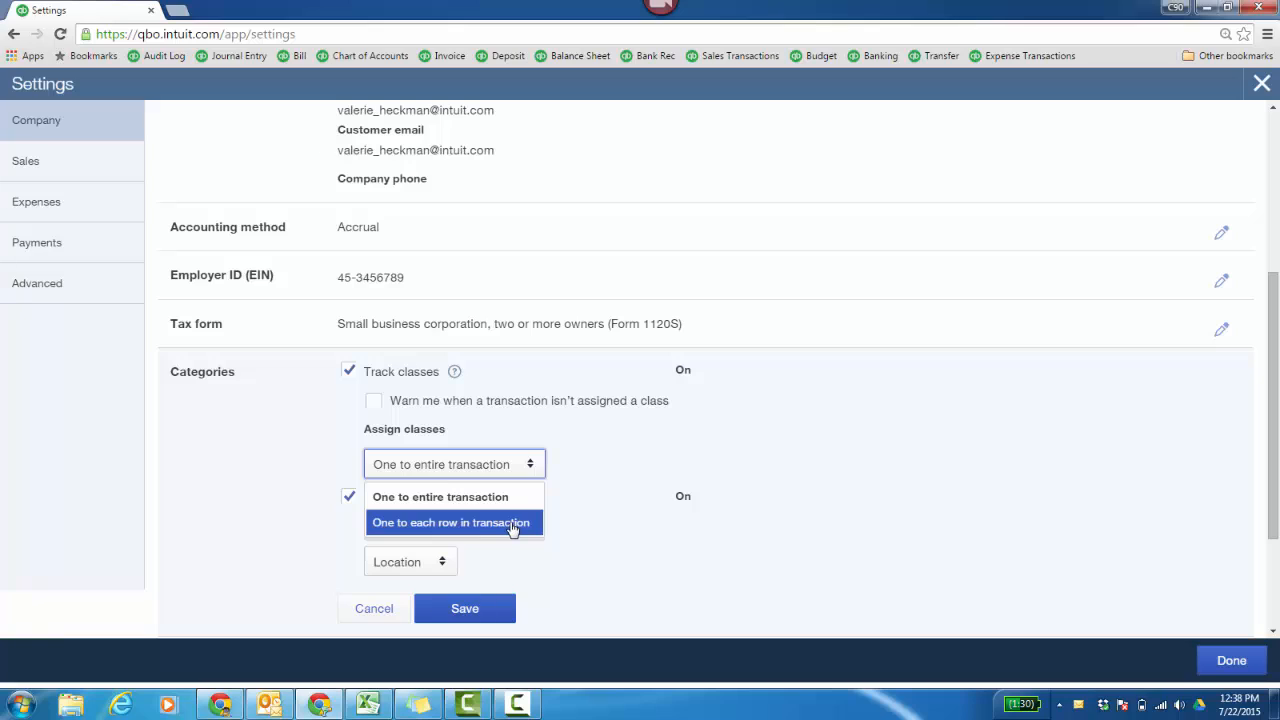
click(513, 523)
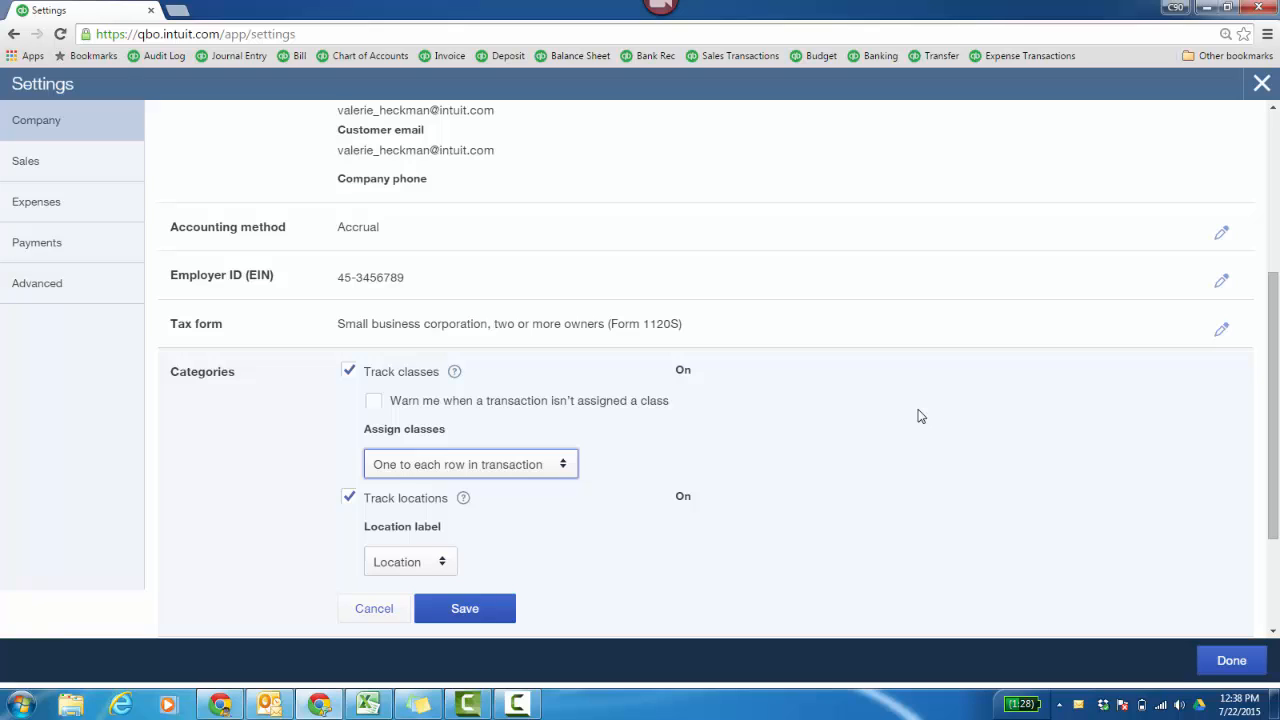
click(464, 502)
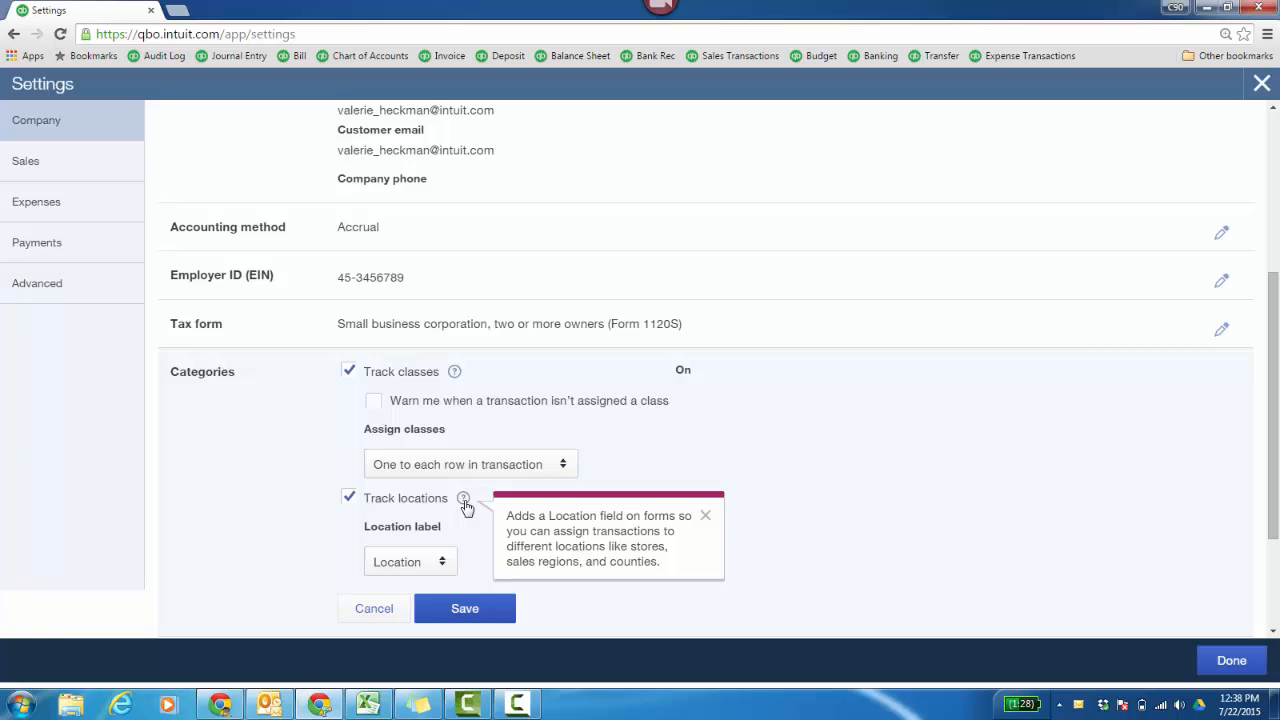
click(705, 516)
click(487, 620)
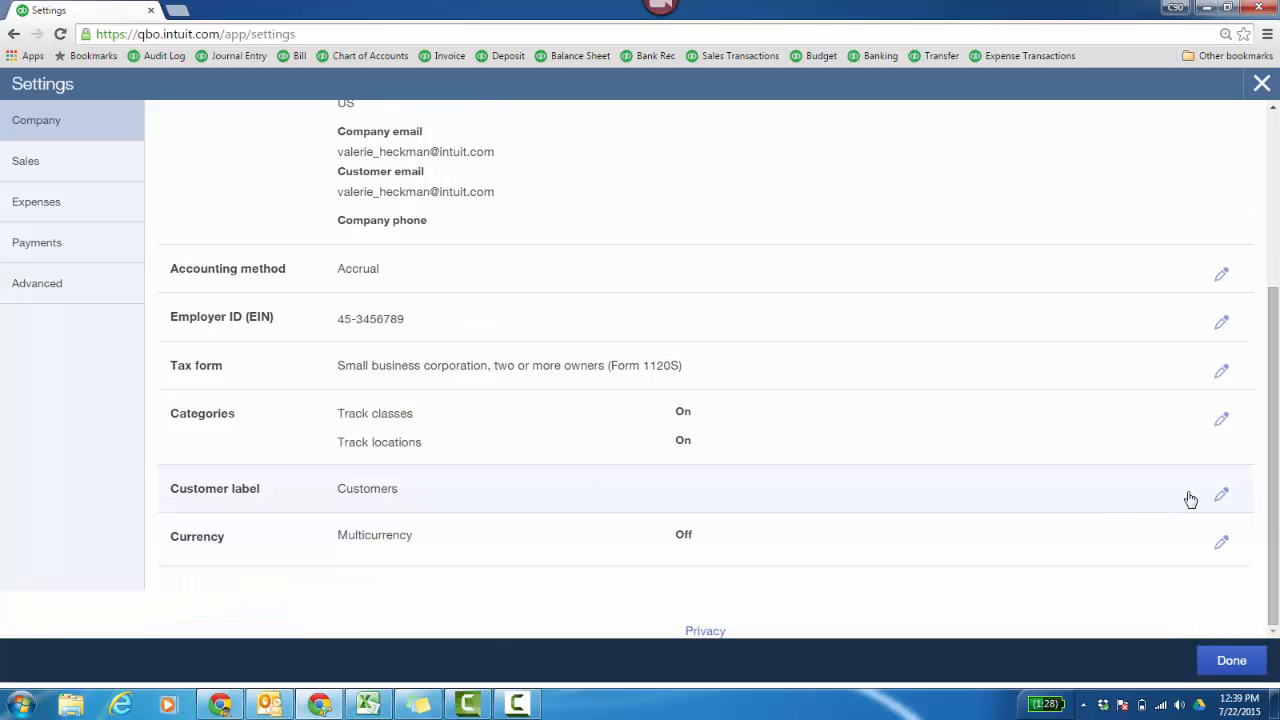
- Examine the customer label choices and the conditions for turning on Multicurrency, without saving any change
click(1220, 497)
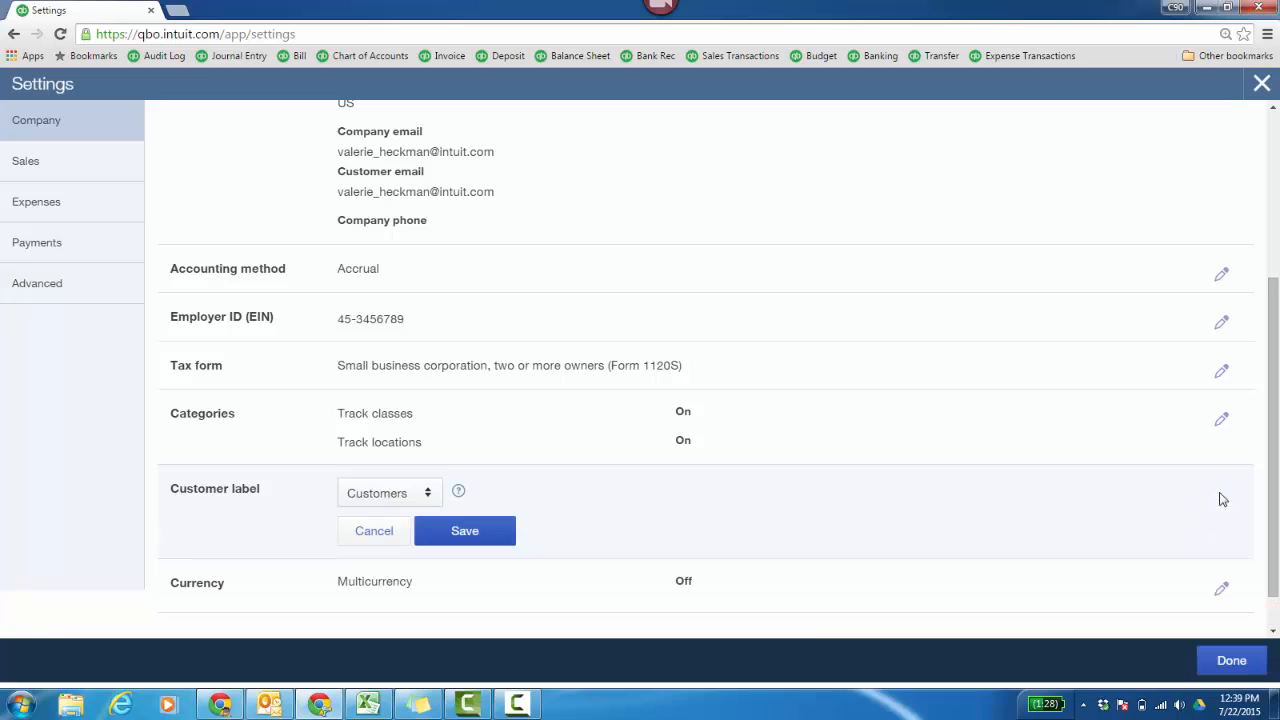
click(428, 500)
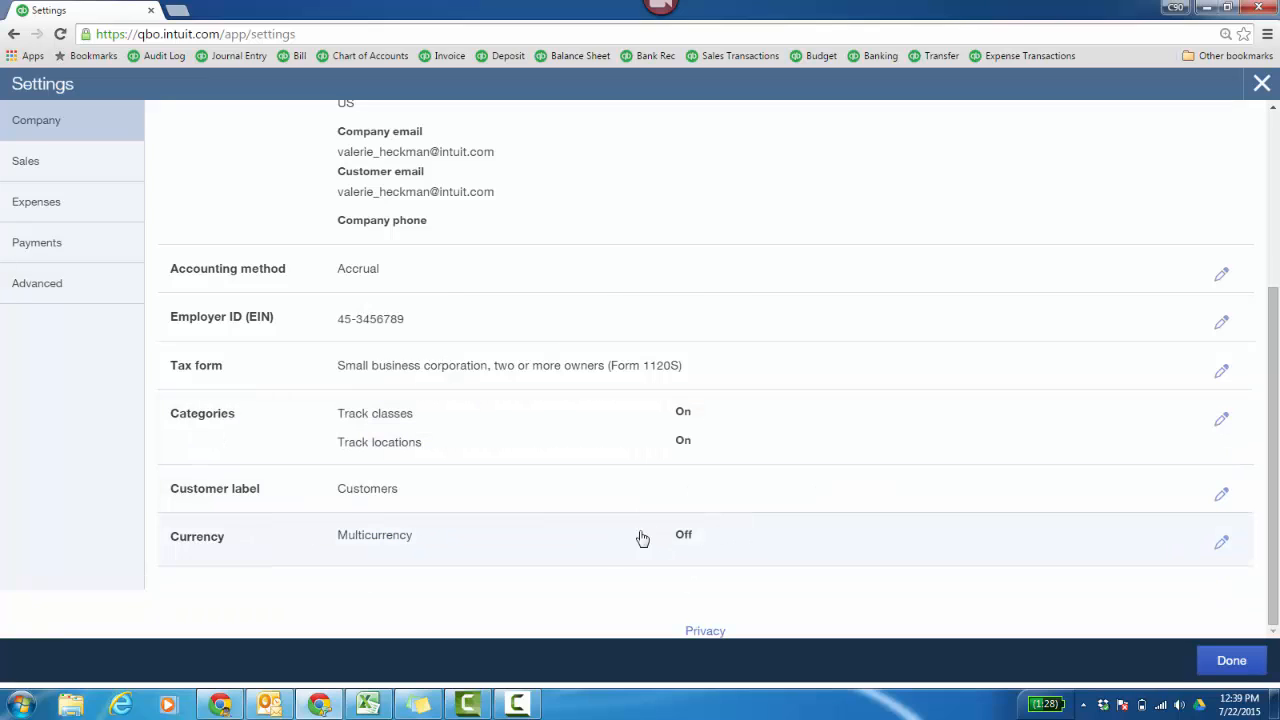
click(1221, 543)
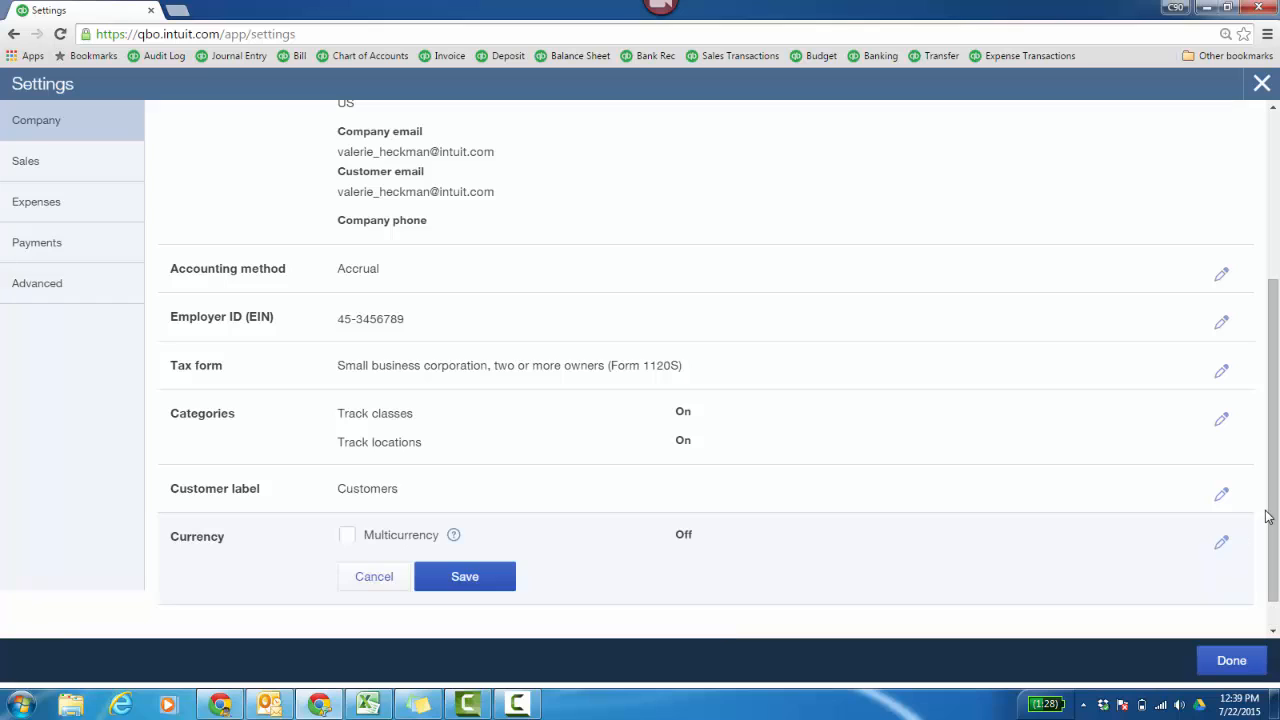
drag(1270, 515, 1276, 561)
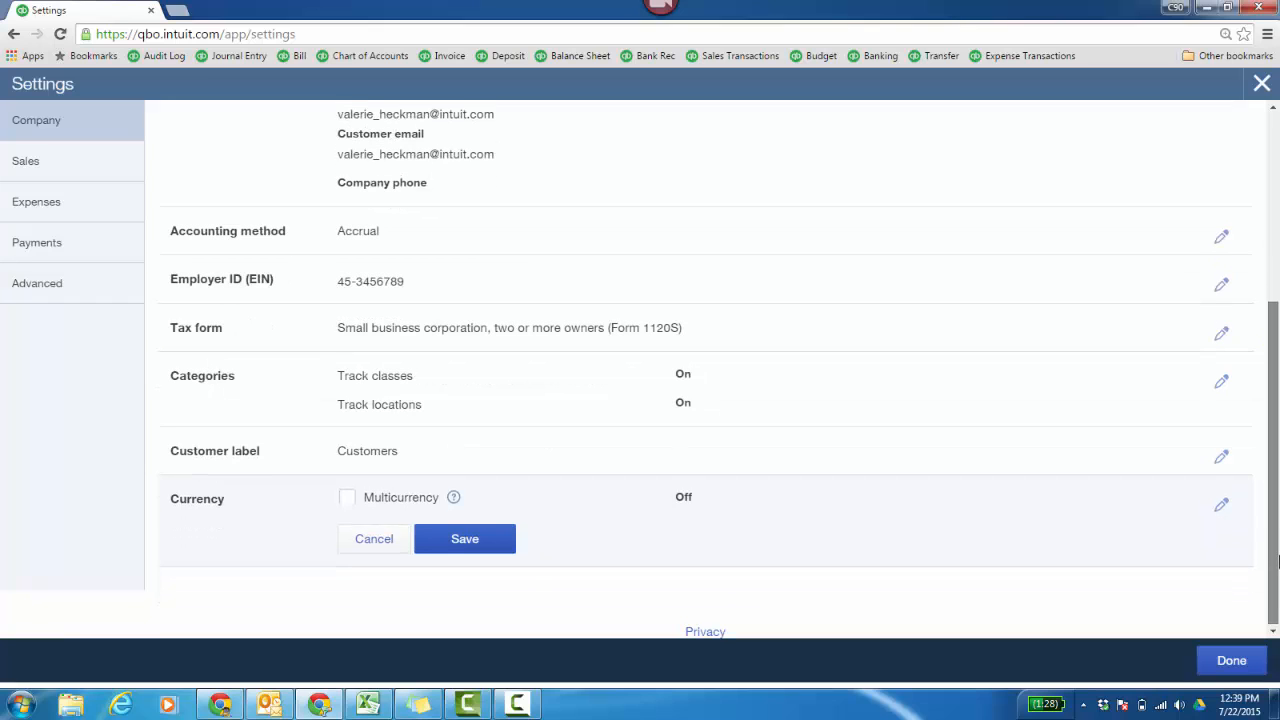
click(350, 499)
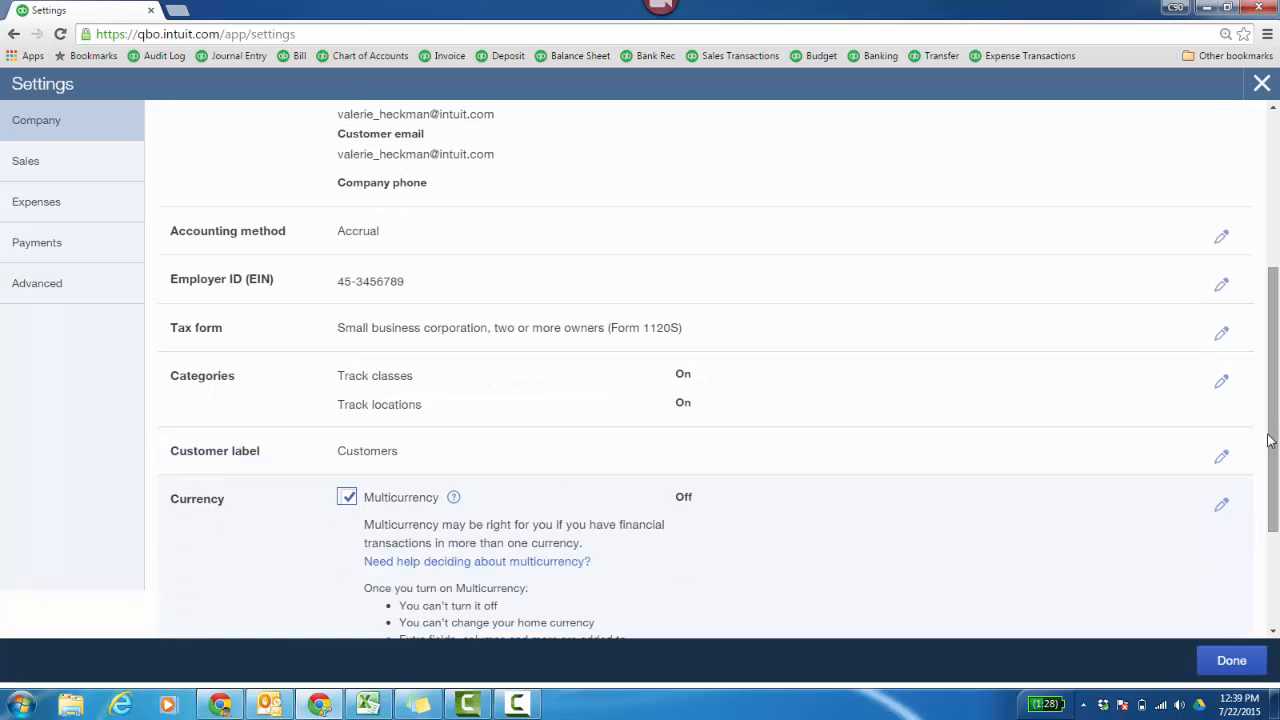
drag(1273, 444, 1278, 539)
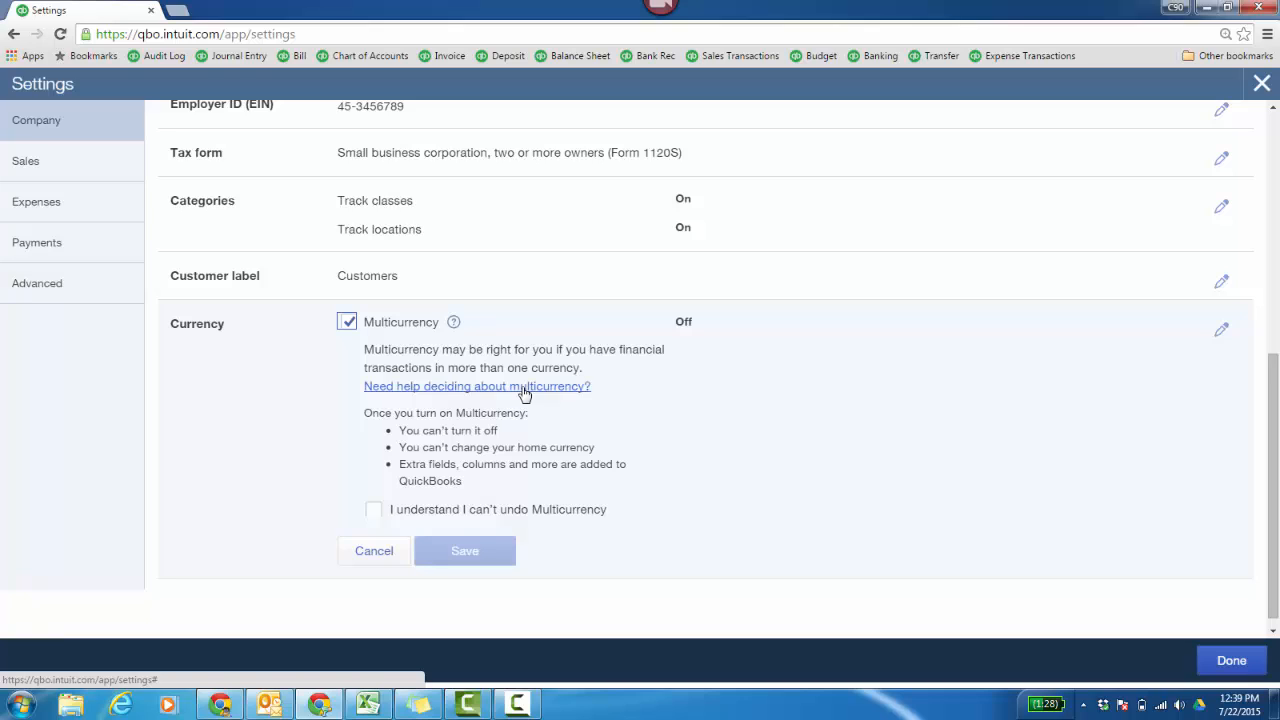
click(383, 553)
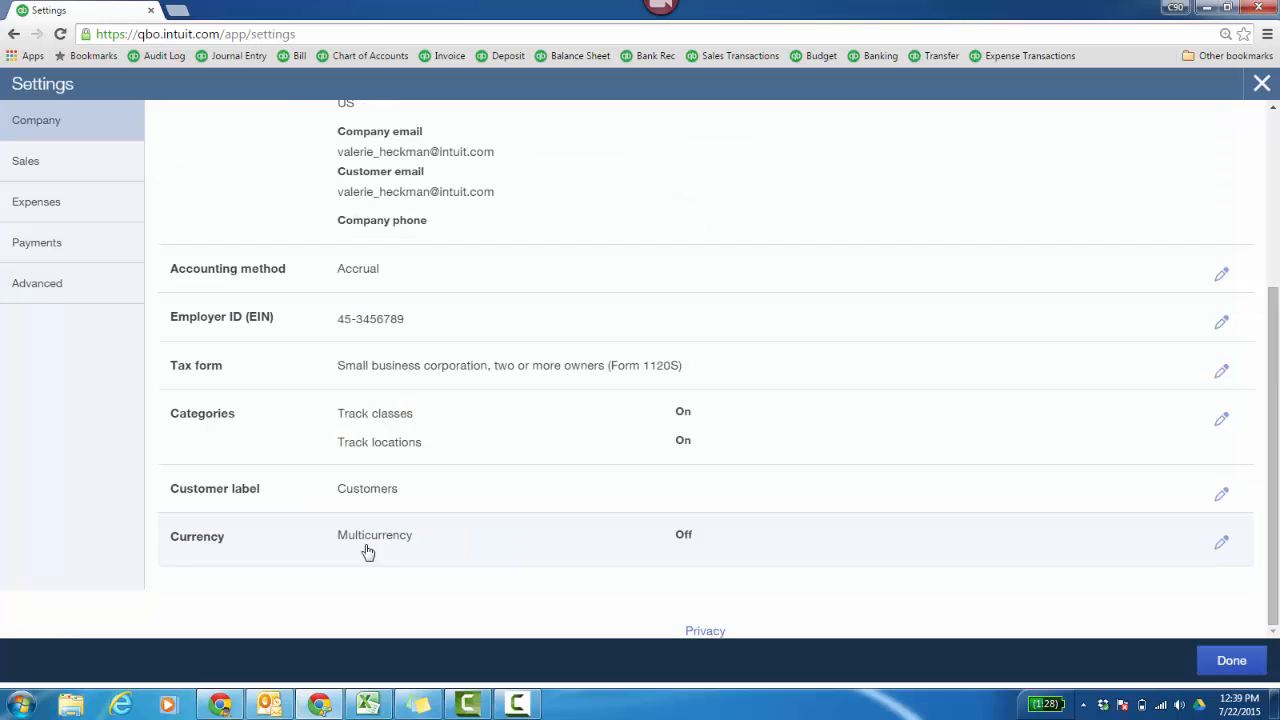
- Examine the sales form content settings, including custom fields and the help for custom transaction numbers
click(67, 174)
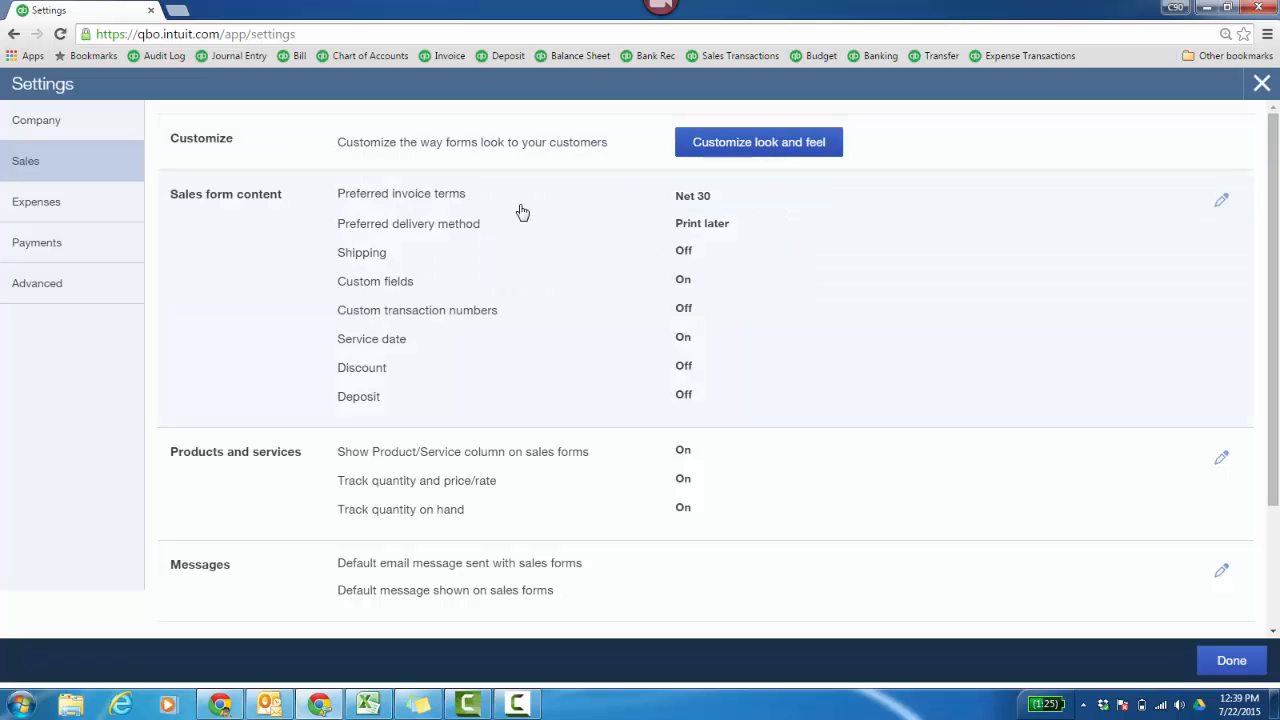
click(1222, 205)
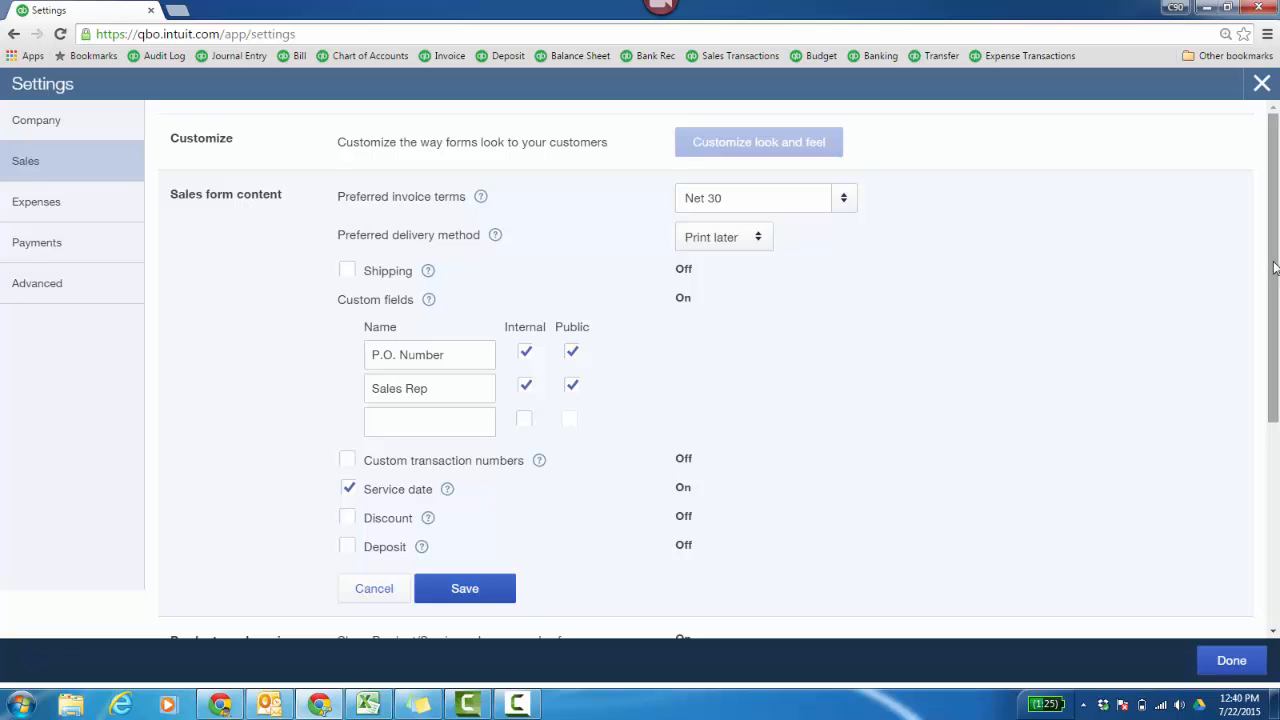
drag(1270, 268, 1277, 345)
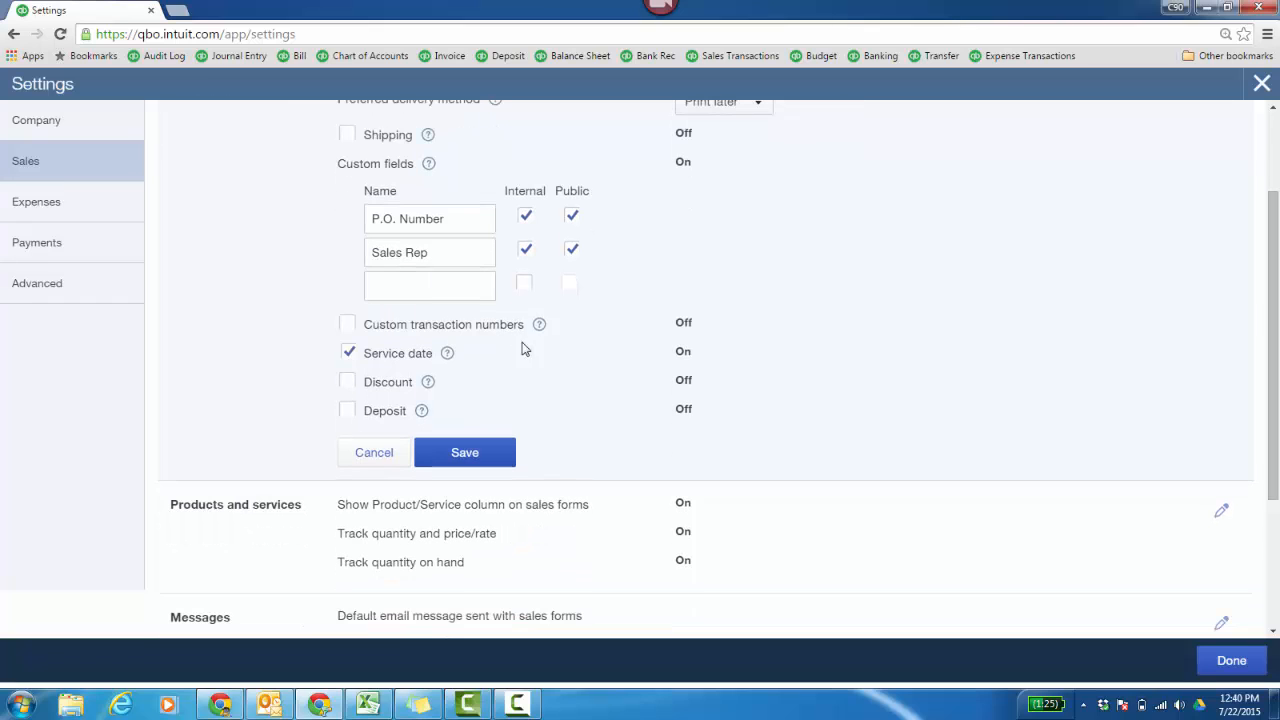
click(539, 327)
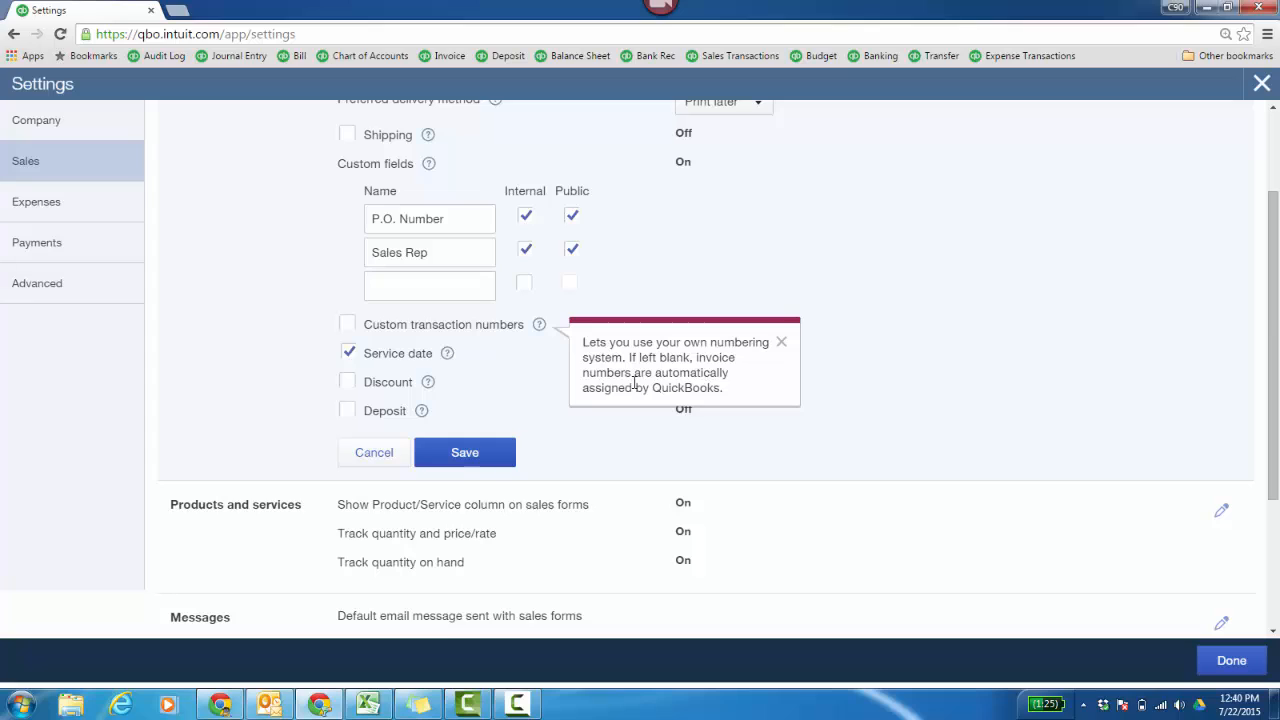
click(781, 343)
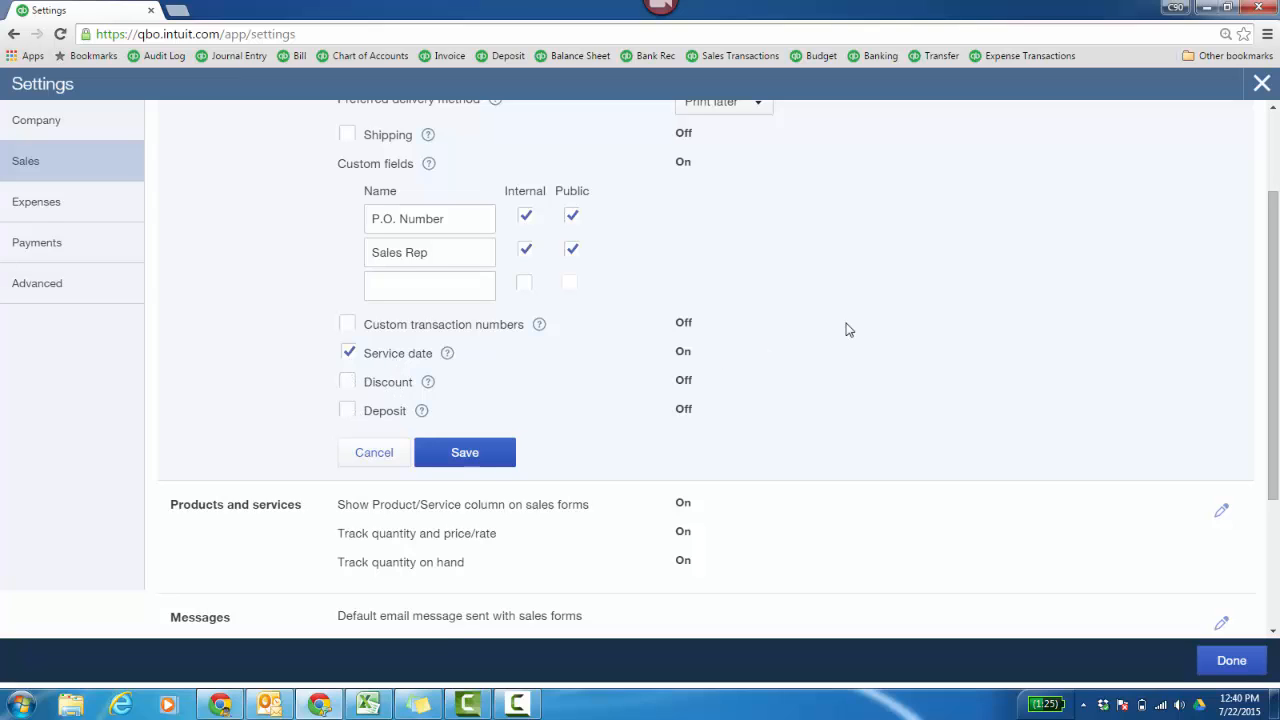
mouse_move(1271, 416)
mouse_down()
mouse_move(1270, 335)
mouse_move(1270, 350)
mouse_up()
click(420, 526)
- Examine the products and services options and the online delivery email options in the sales settings without changing them
click(1220, 404)
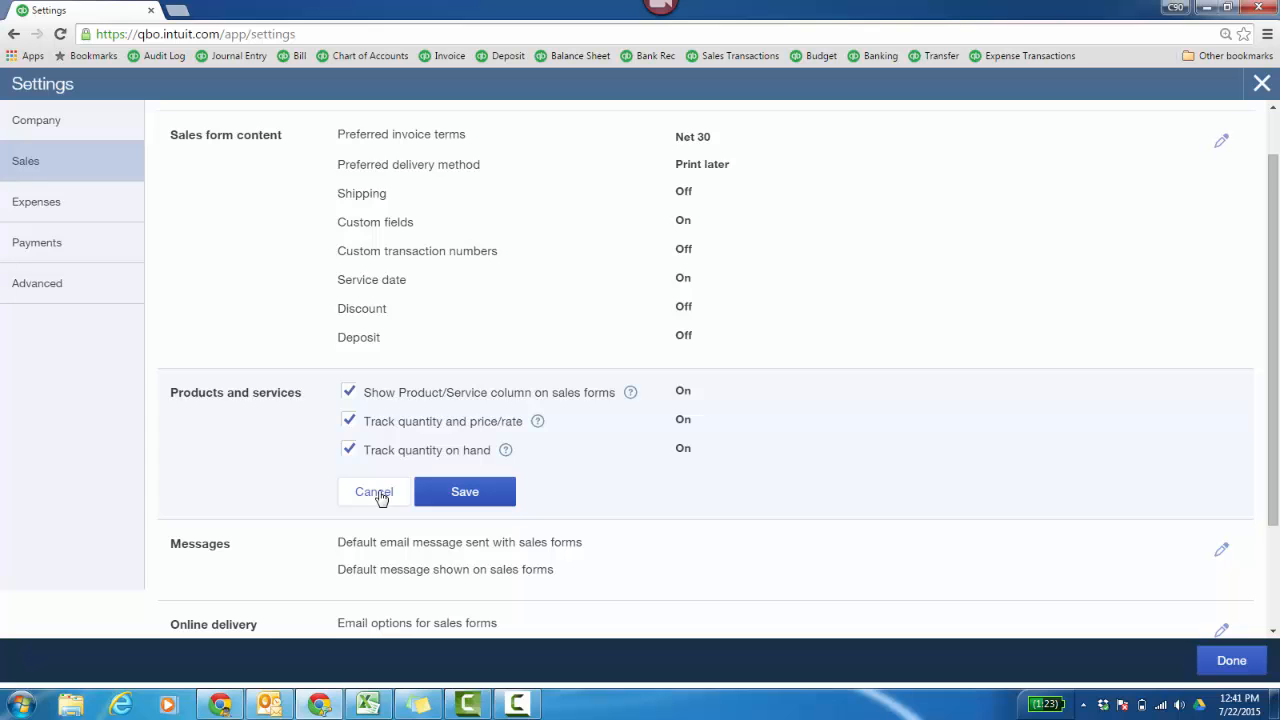
click(373, 492)
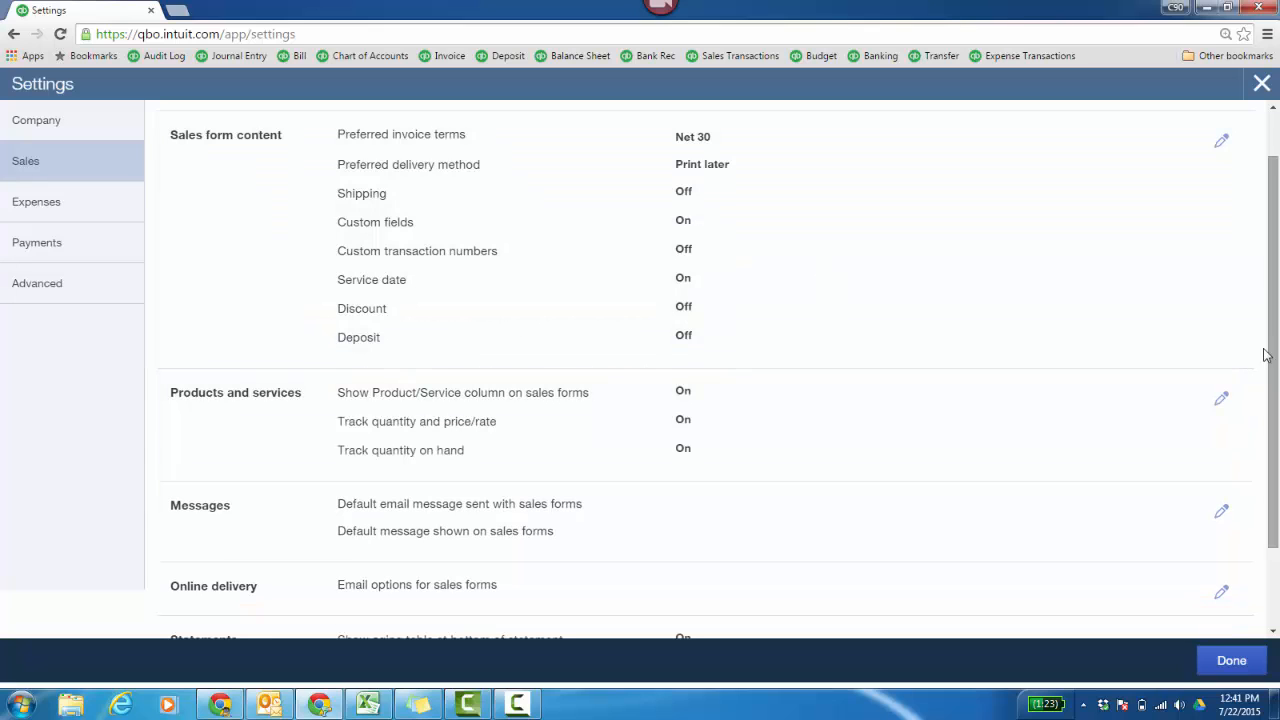
drag(1277, 375, 1278, 440)
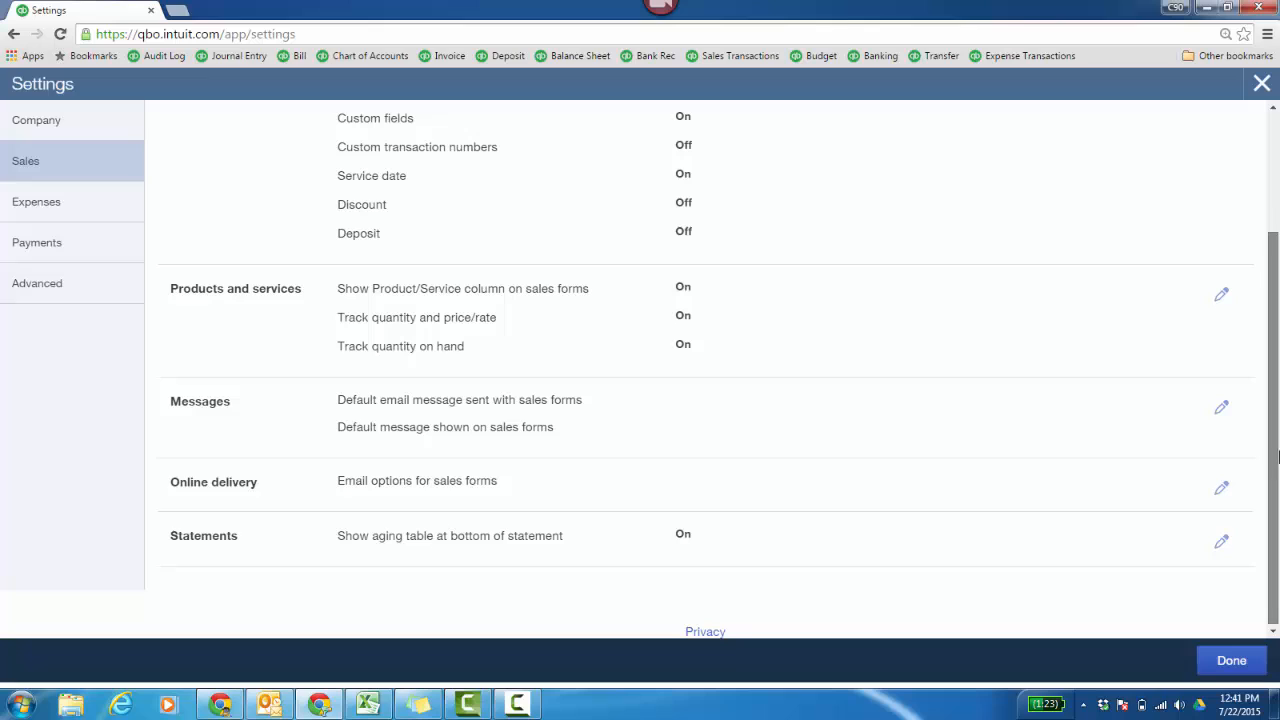
click(1222, 492)
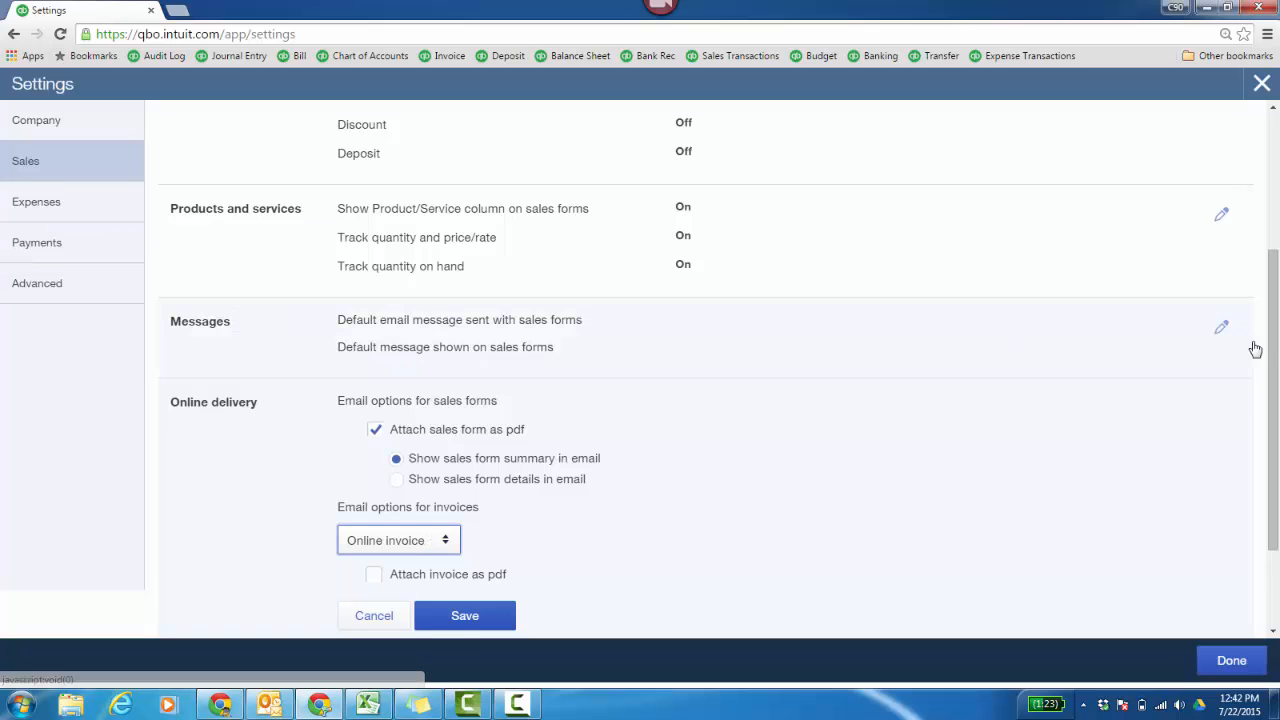
click(597, 553)
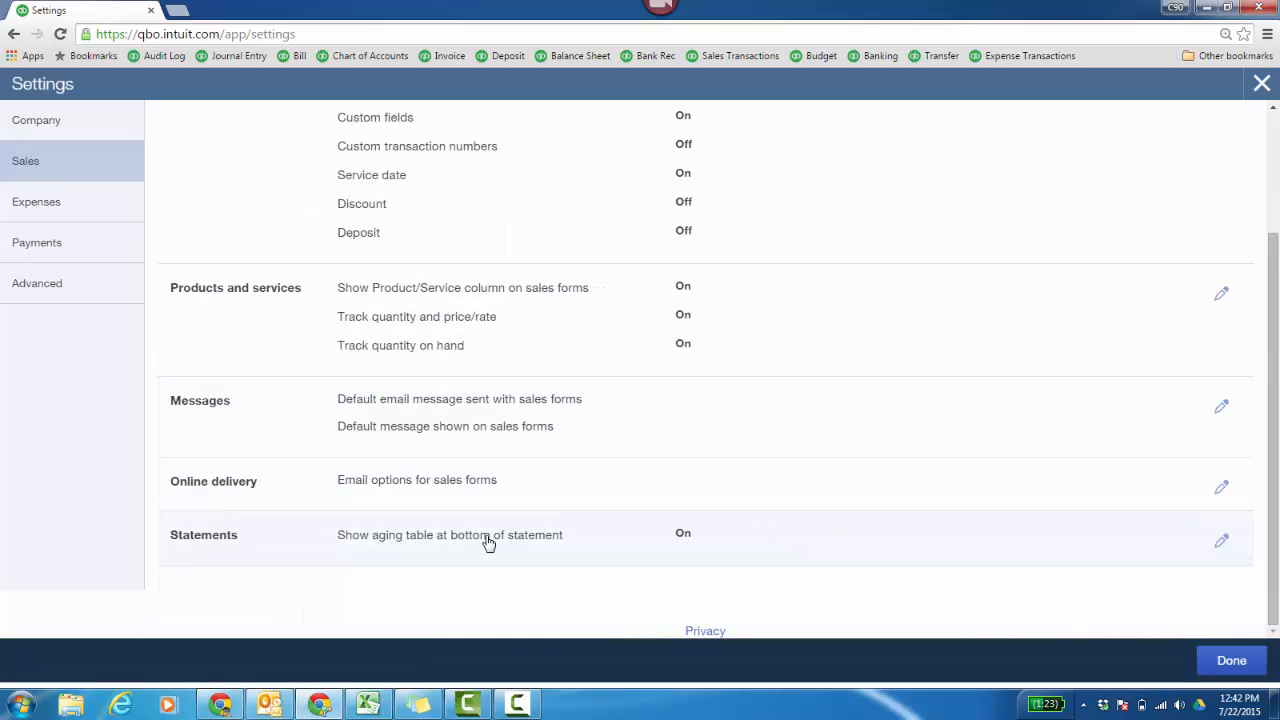
- Examine the purchase order options in the expenses settings and the available QuickBooks Payments settings
click(58, 201)
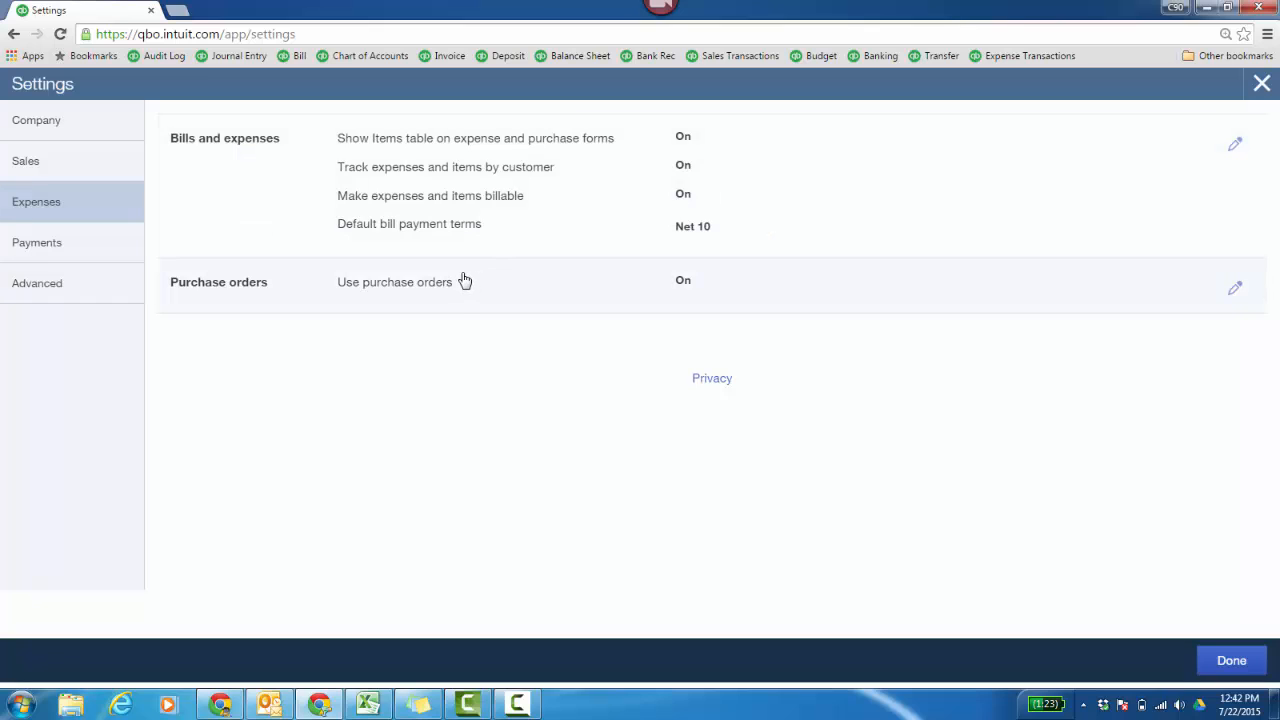
click(1234, 292)
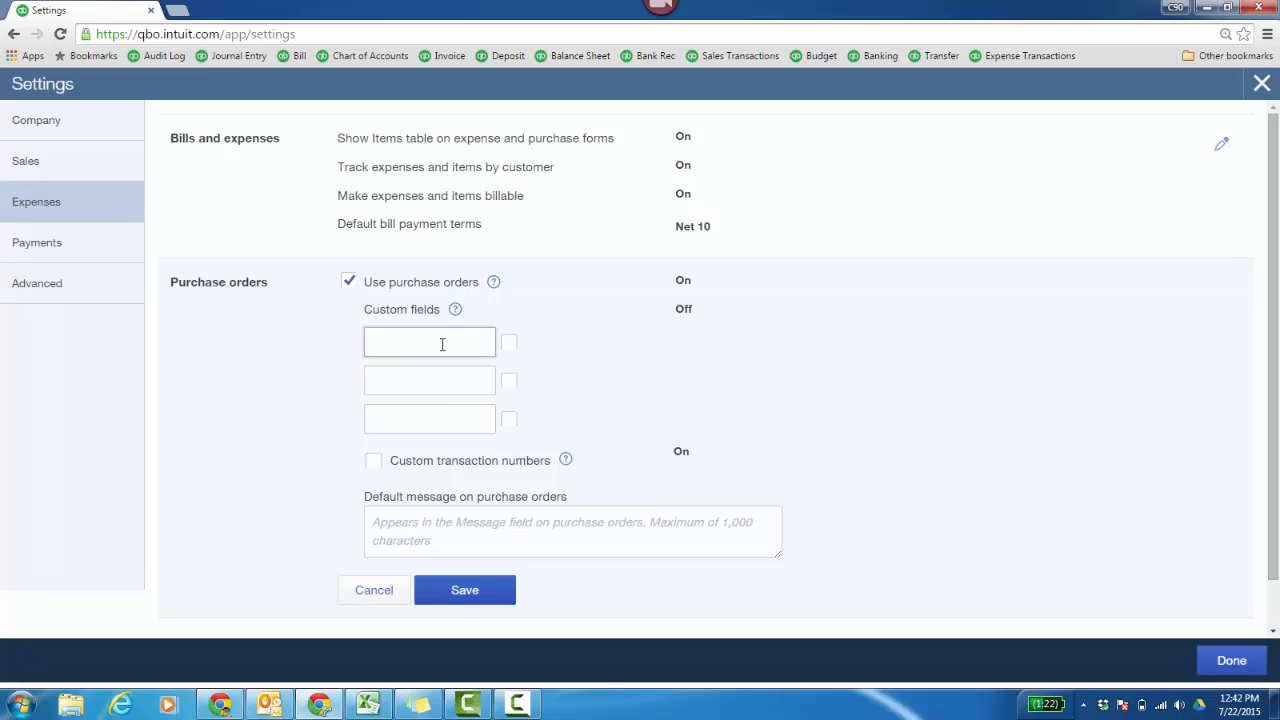
click(20, 250)
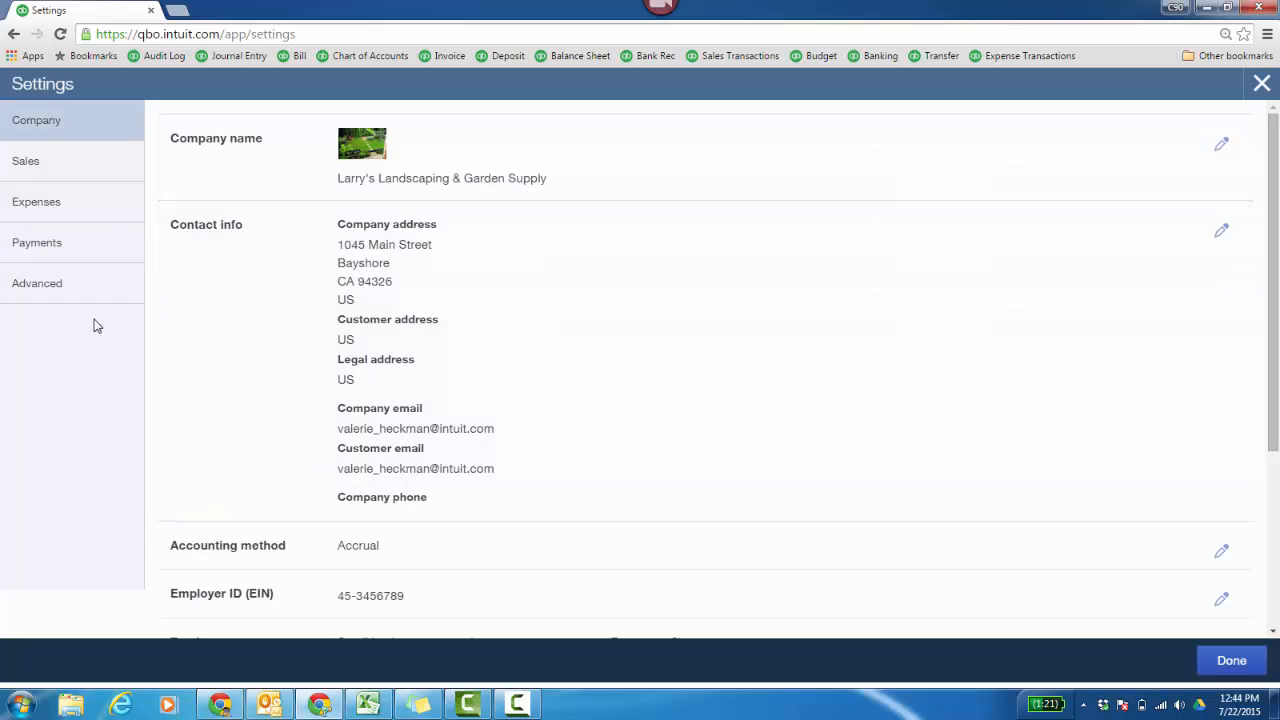
- Examine the closing date and "Allow changes after viewing a warning and entering password" options for closing the books in the advanced settings, without saving
click(60, 288)
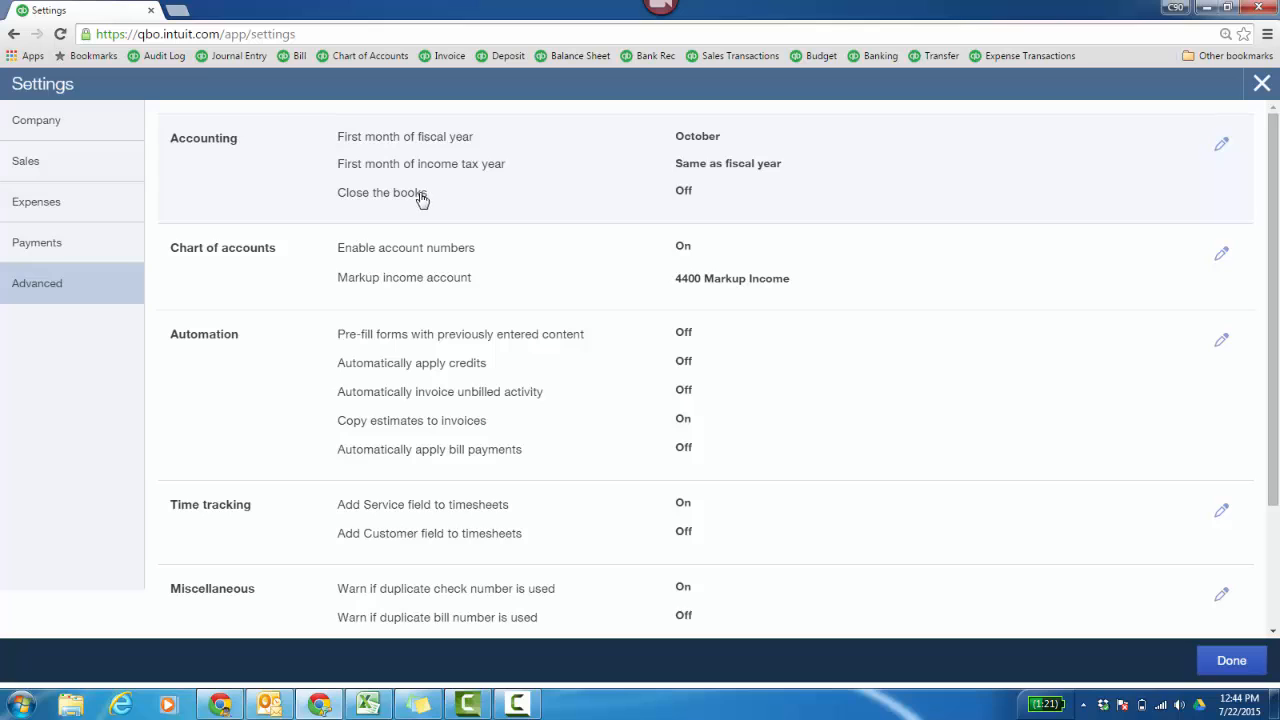
click(1221, 144)
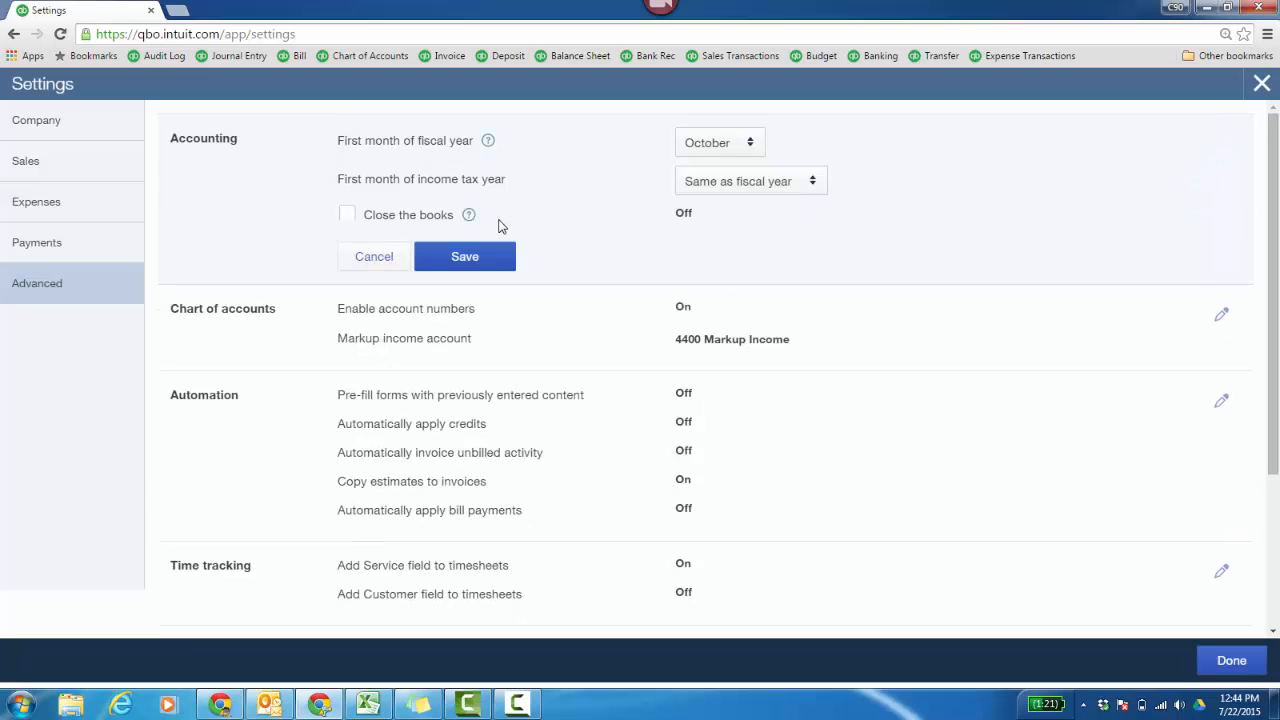
click(349, 214)
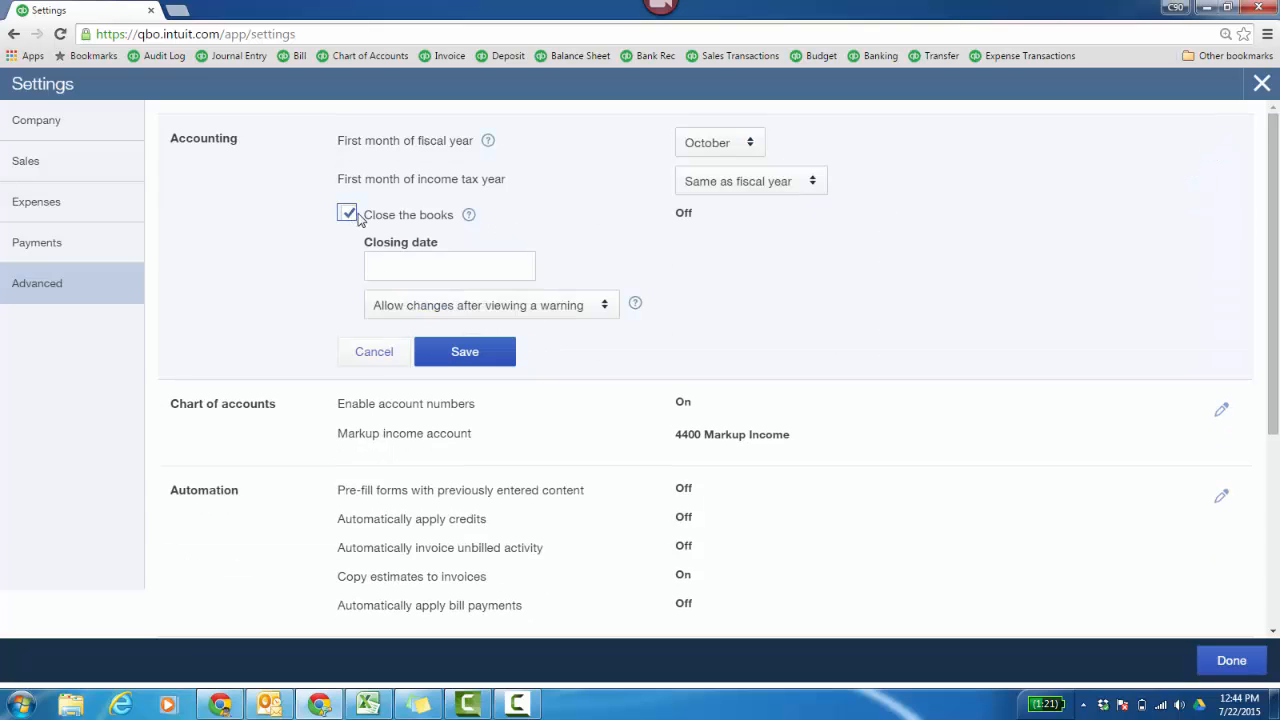
click(492, 268)
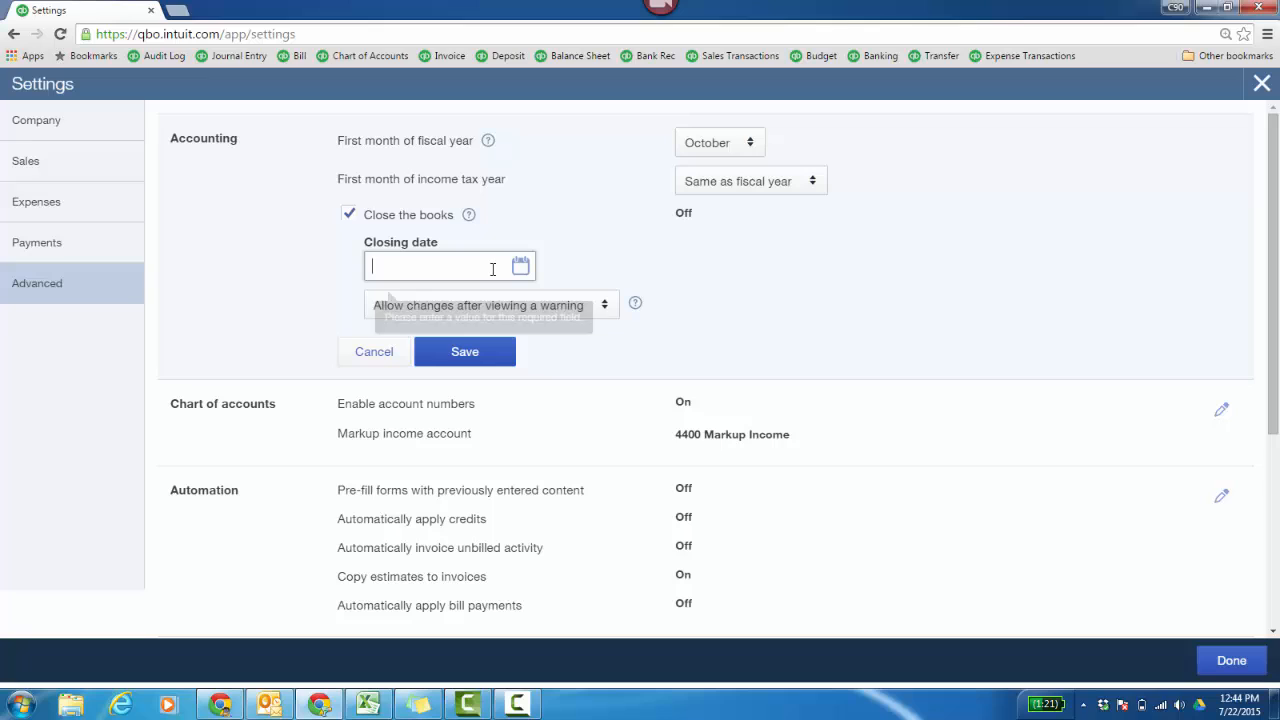
click(607, 314)
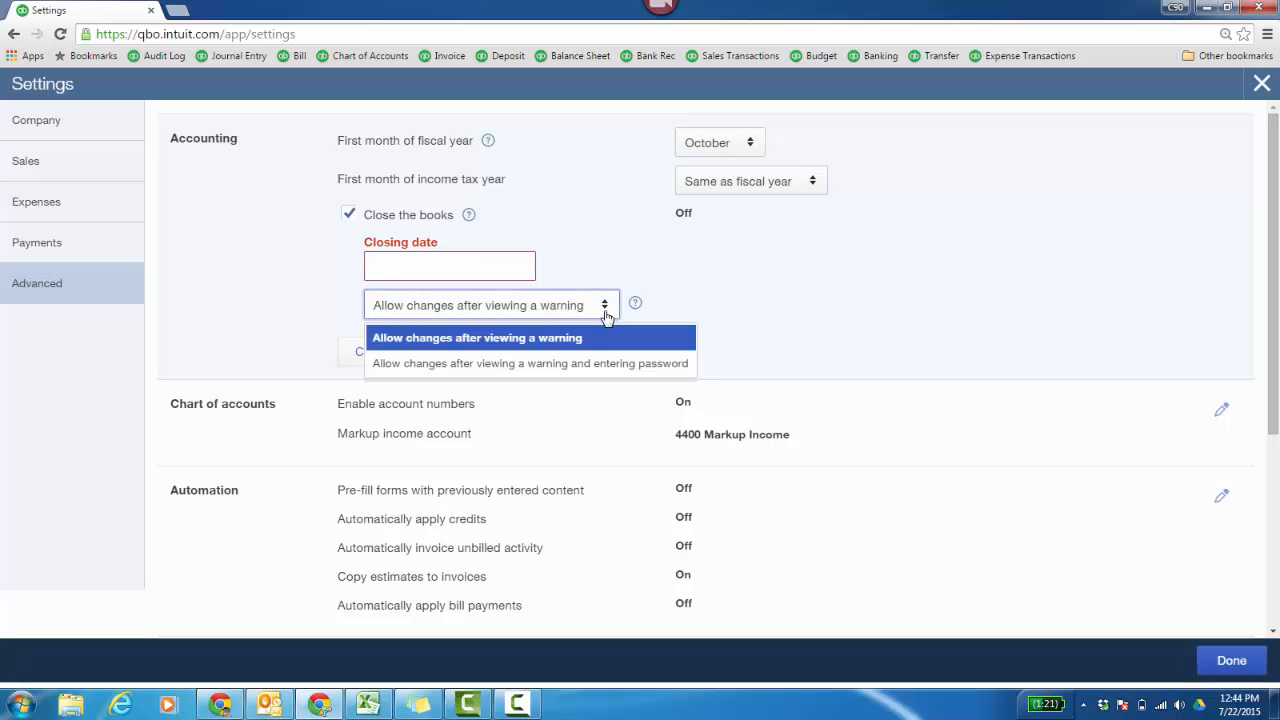
click(621, 367)
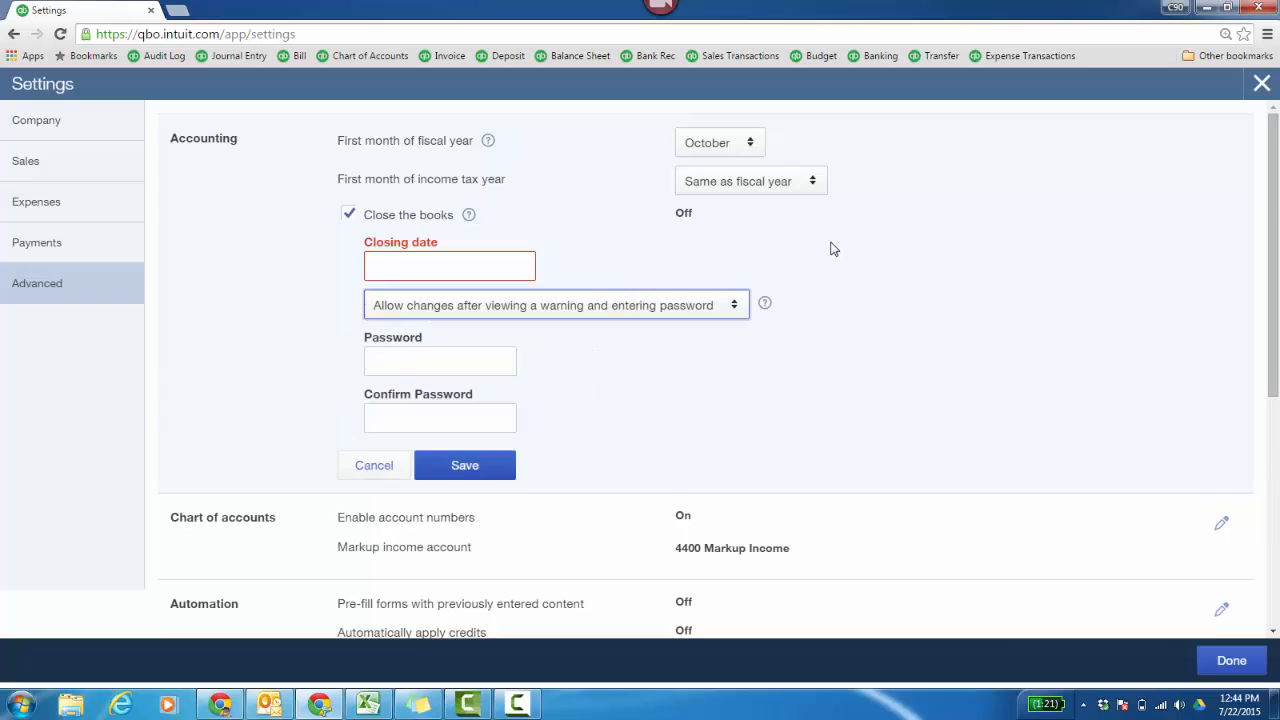
click(374, 469)
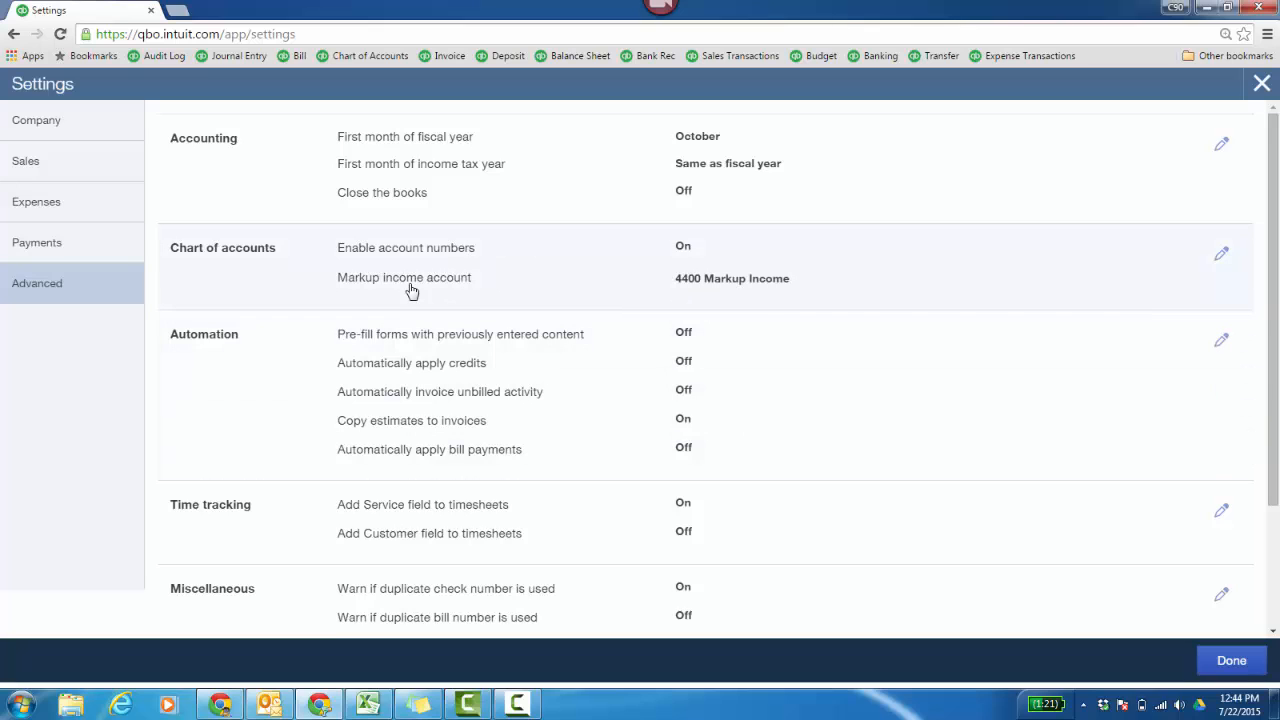
- Examine the automation options, including the notification choices for automatically invoicing unbilled activity, without saving, and view the remaining advanced settings
scroll(613, 401, down, 1)
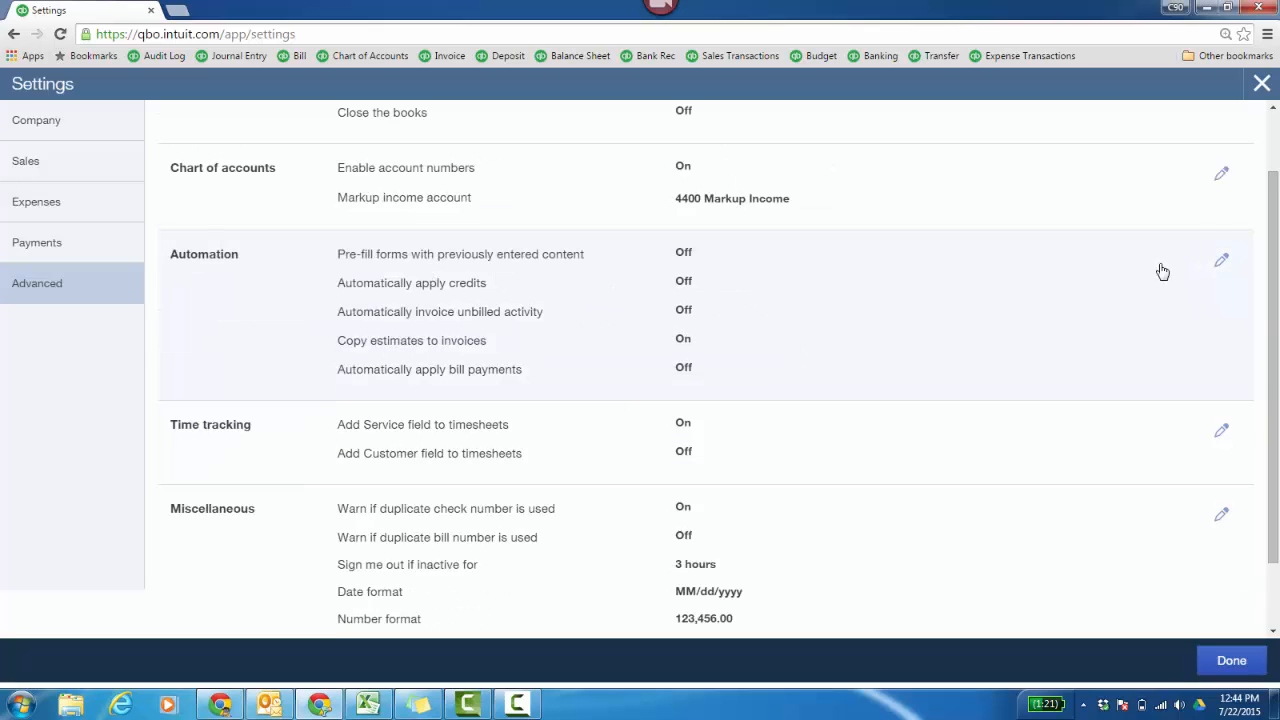
click(1222, 263)
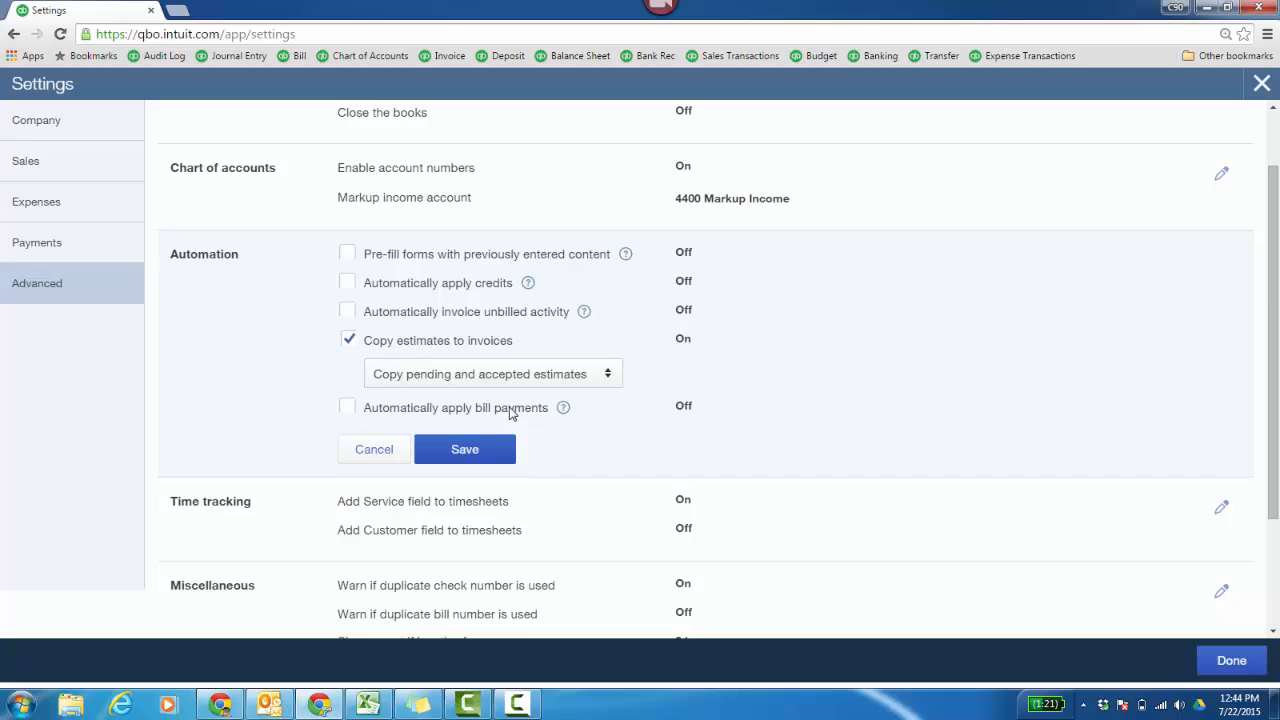
click(347, 339)
click(347, 312)
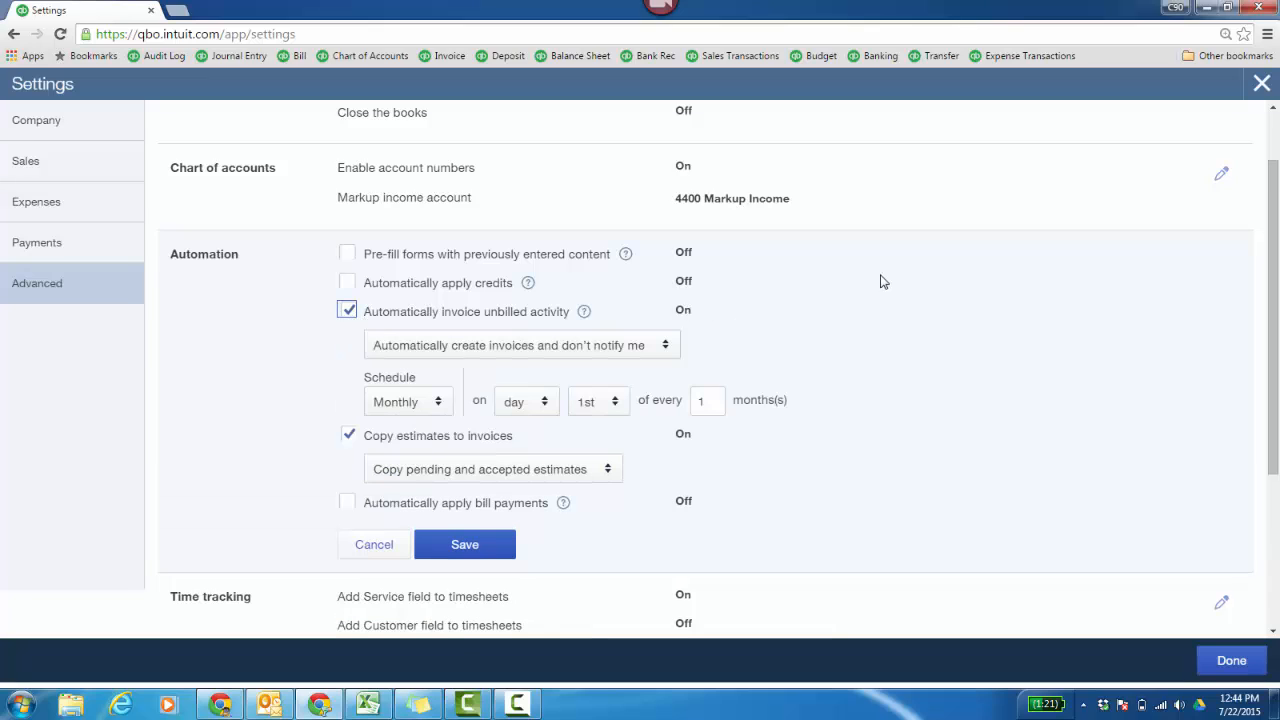
click(668, 357)
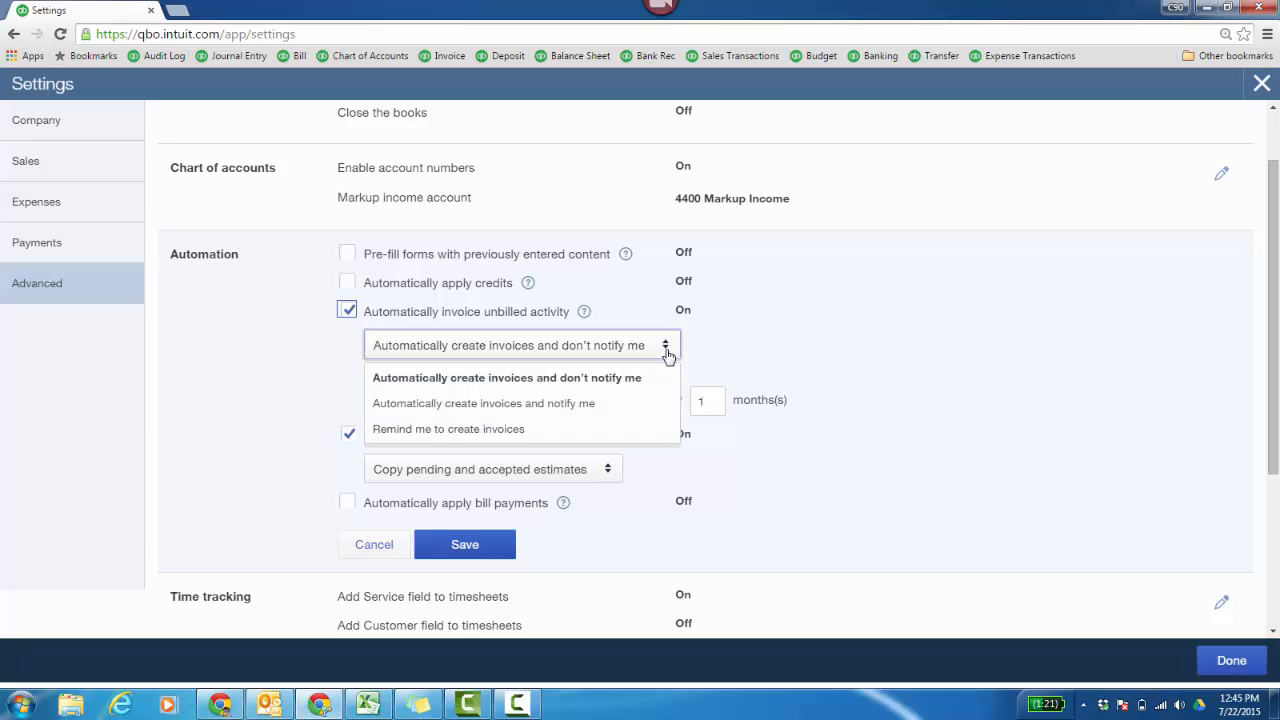
click(351, 315)
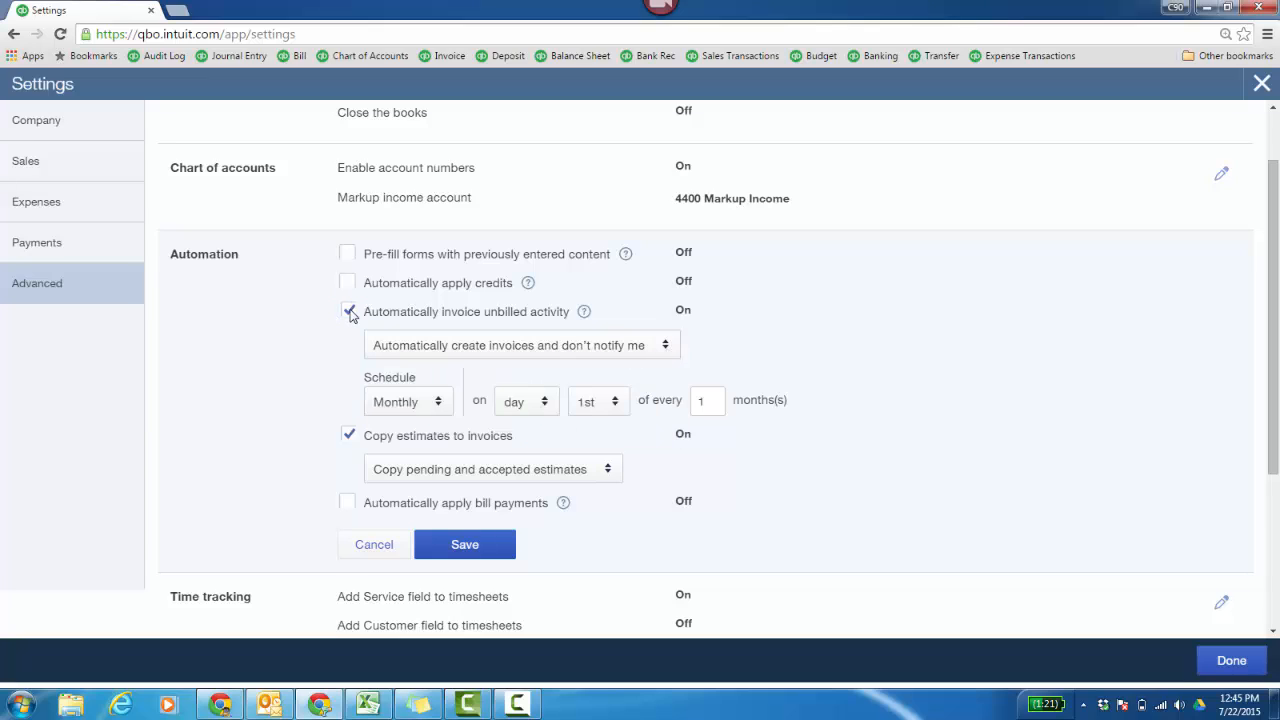
click(349, 312)
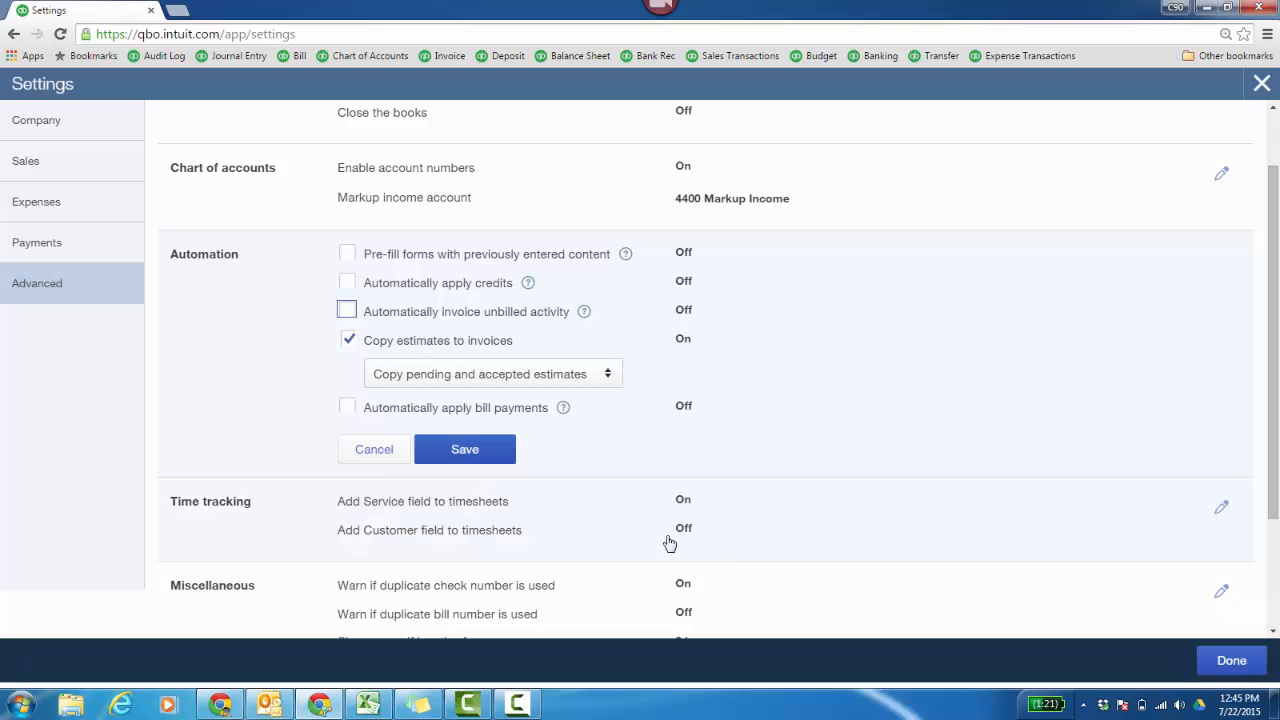
click(385, 455)
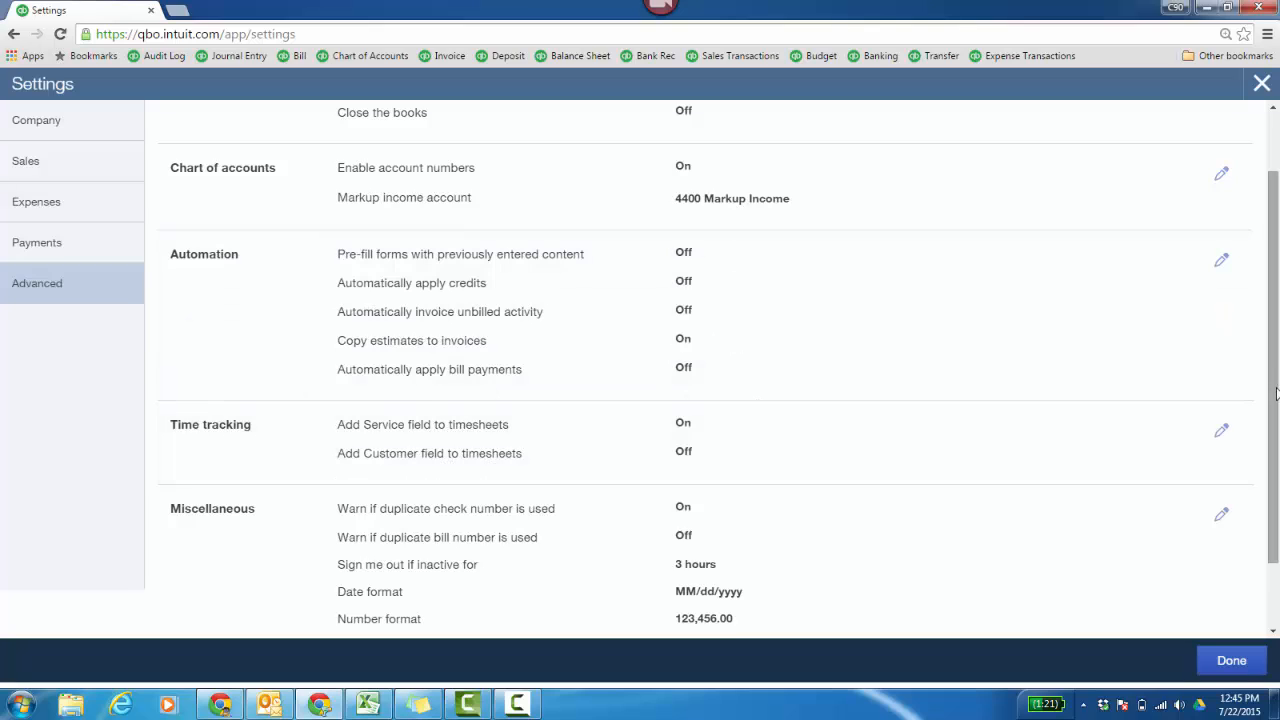
drag(1275, 397, 1277, 462)
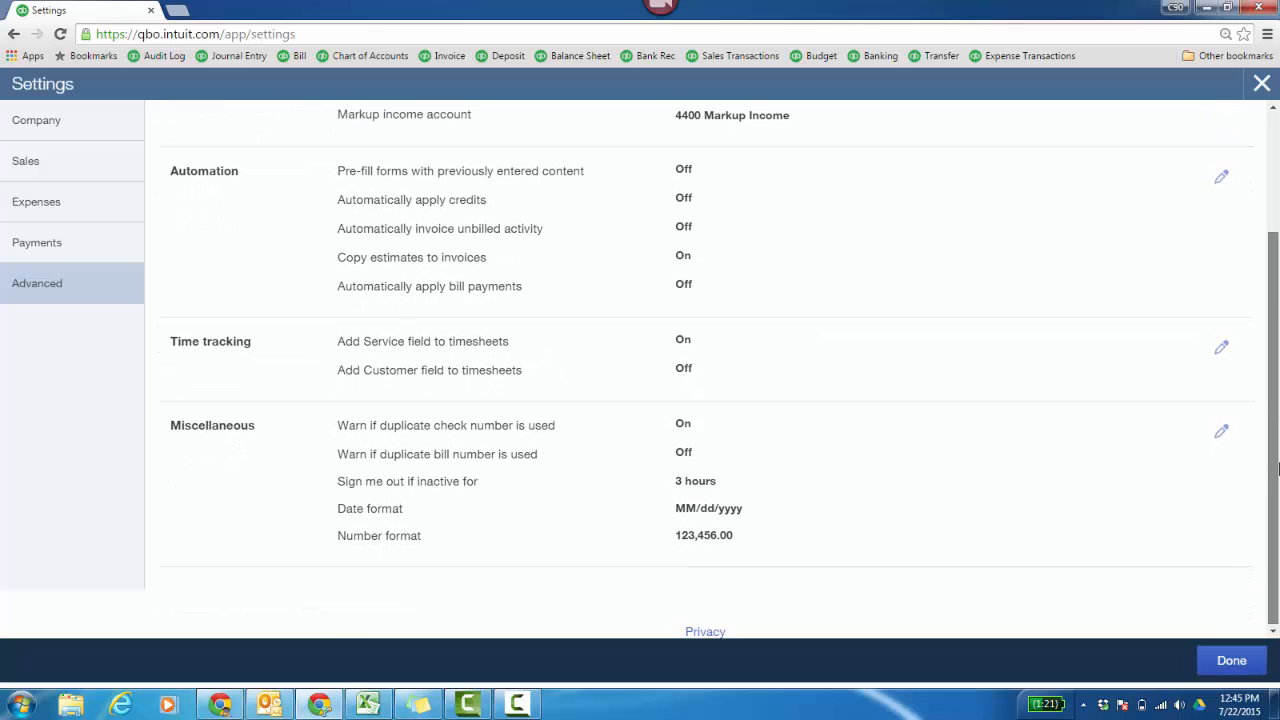